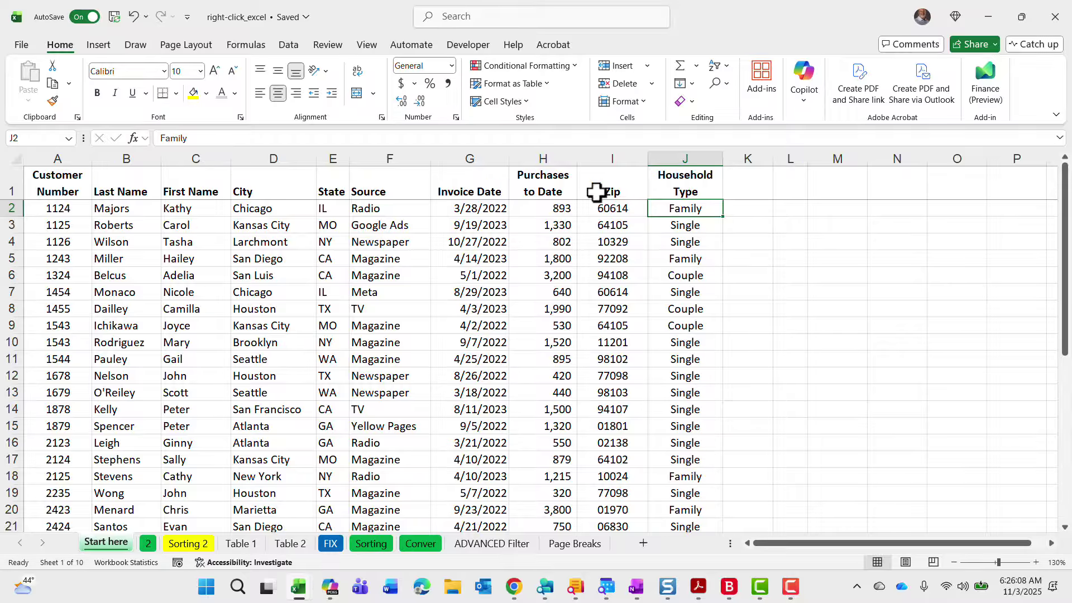
- Move the Household Type column in front of the Source column, shifting the existing columns right
left_click(673, 157)
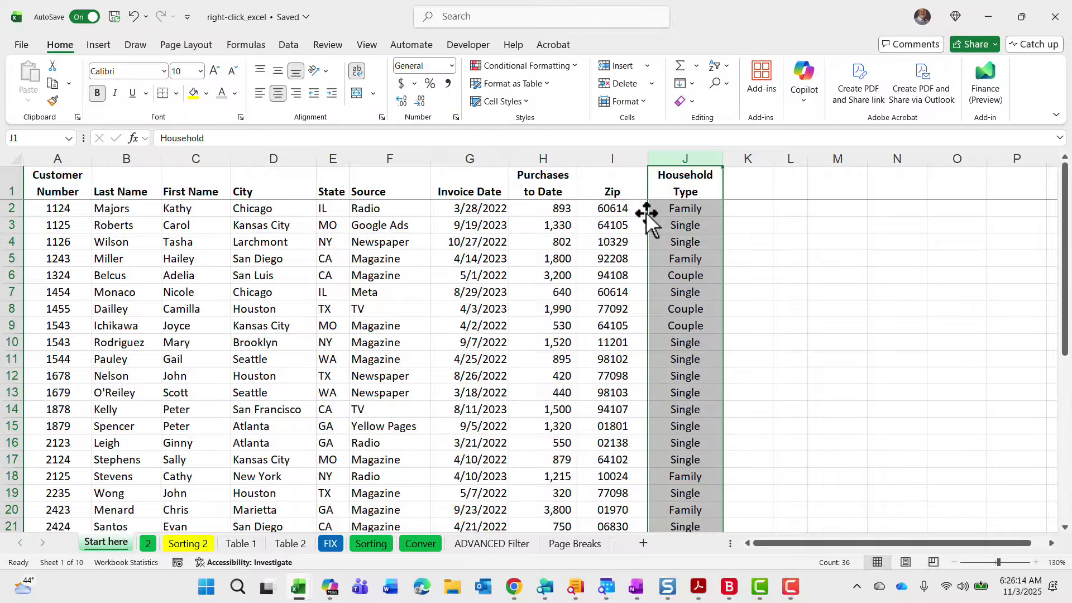
left_click_drag(648, 193, 369, 192)
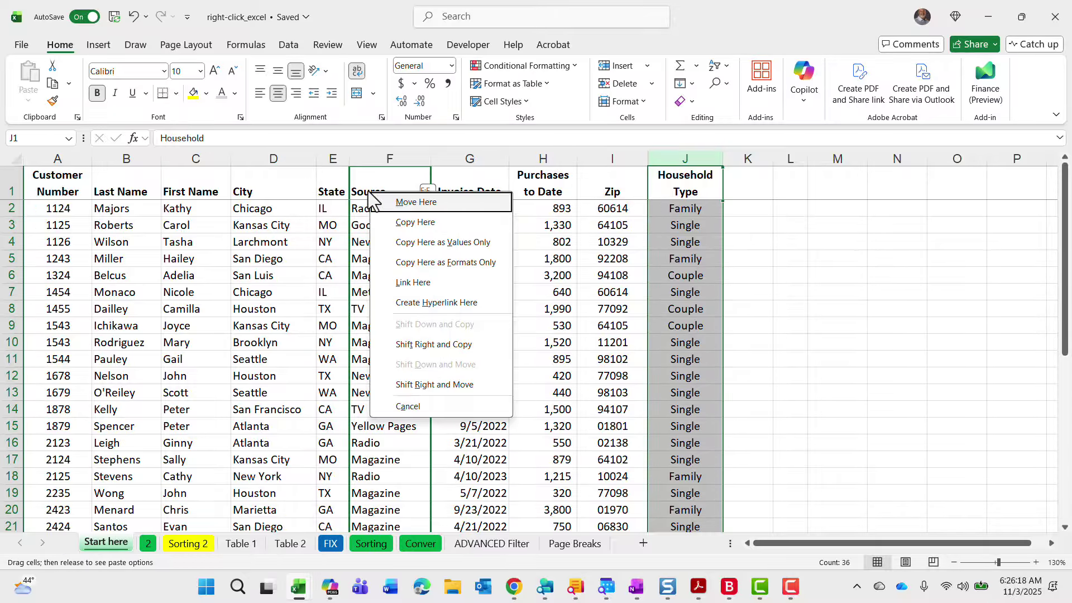
left_click(433, 386)
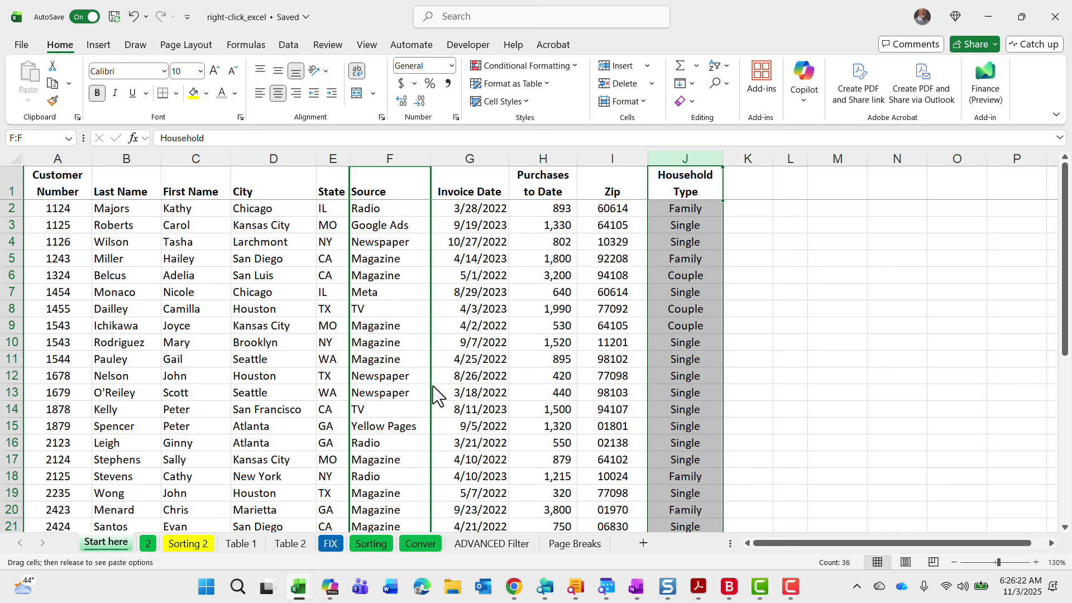
left_click(382, 195)
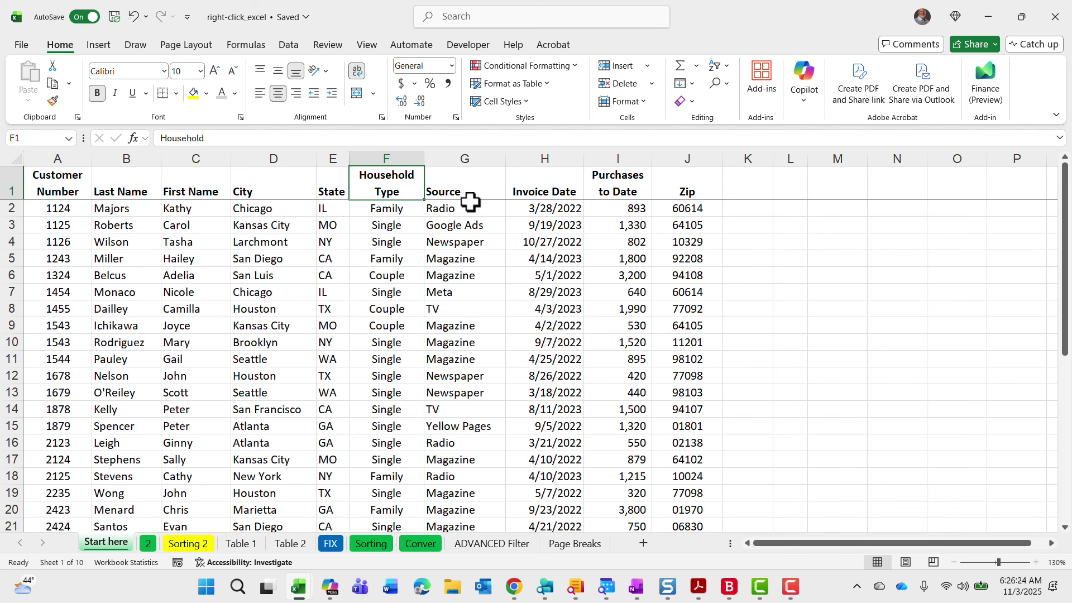
- Move the Zip column in front of the Source column, shifting the existing columns right
left_click(676, 197)
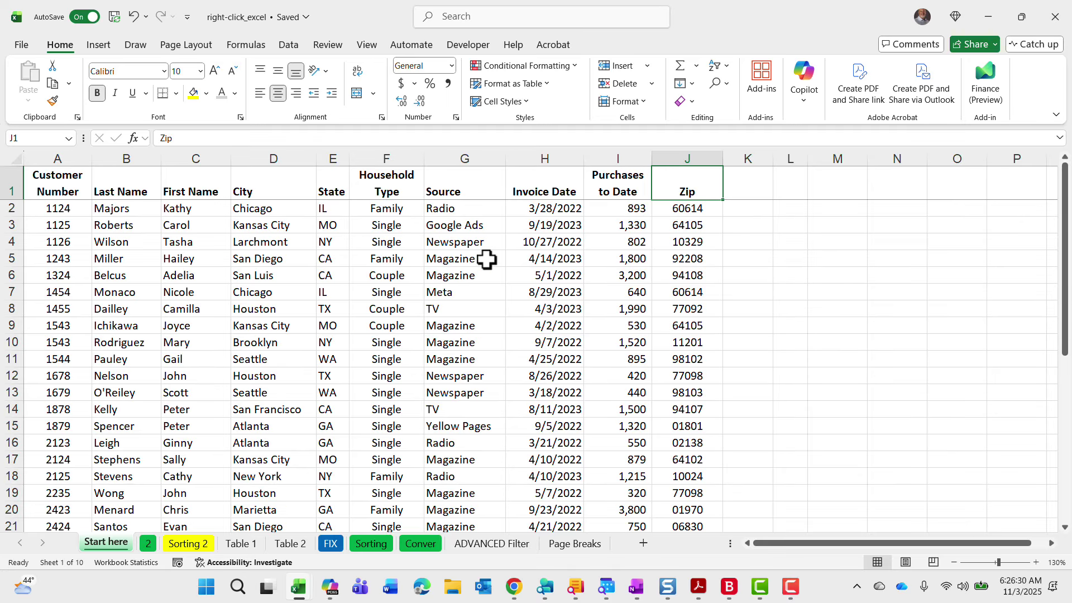
left_click(537, 270)
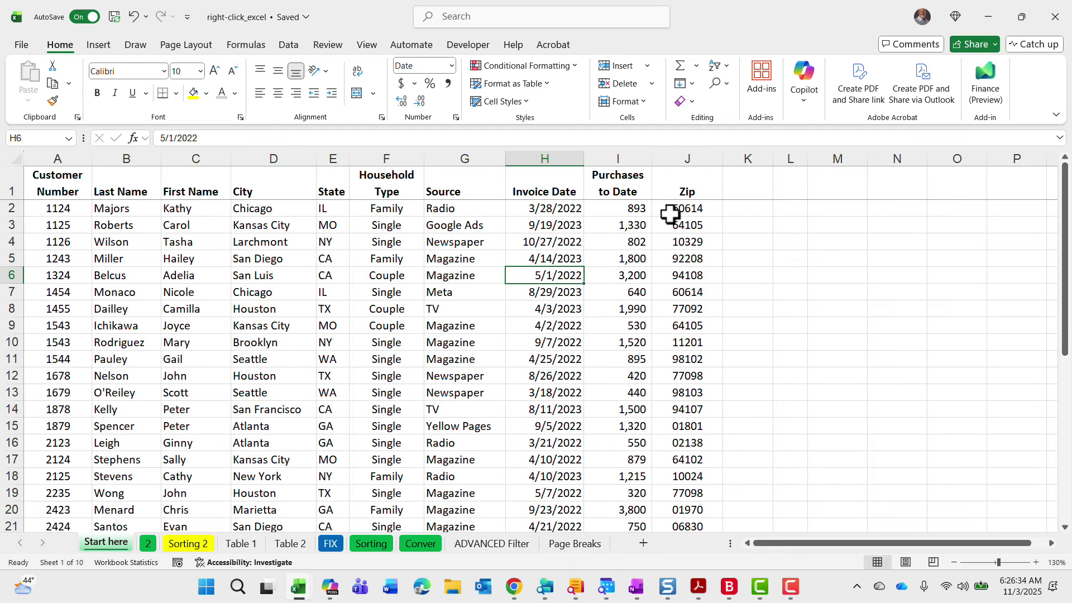
left_click(677, 158)
mouse_move(653, 197)
left_mouse_down()
mouse_move(474, 207)
mouse_move(490, 201)
left_mouse_up()
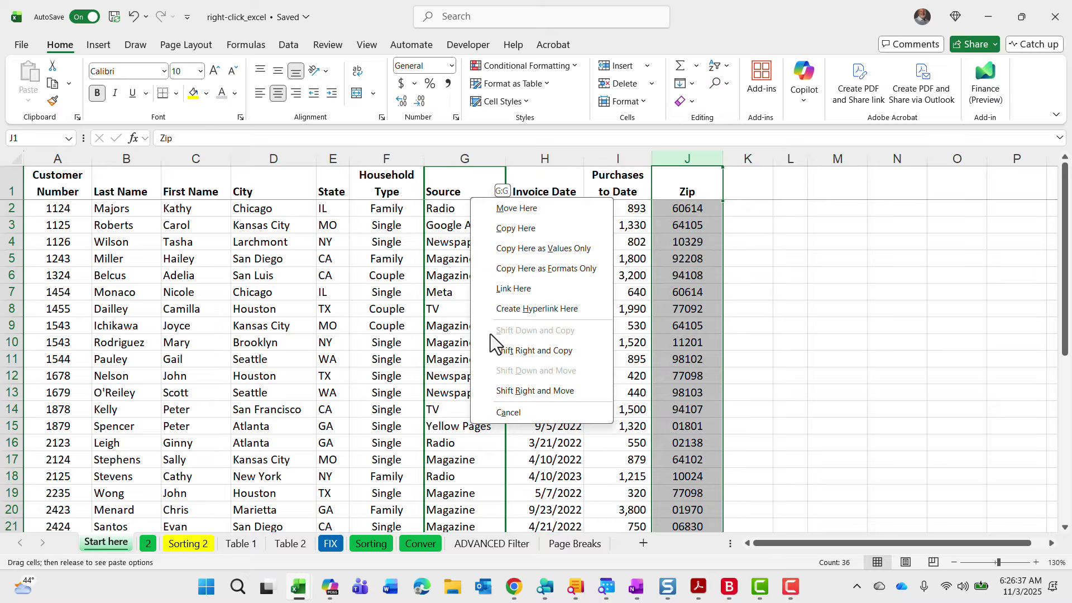
left_click(507, 390)
left_click(440, 224)
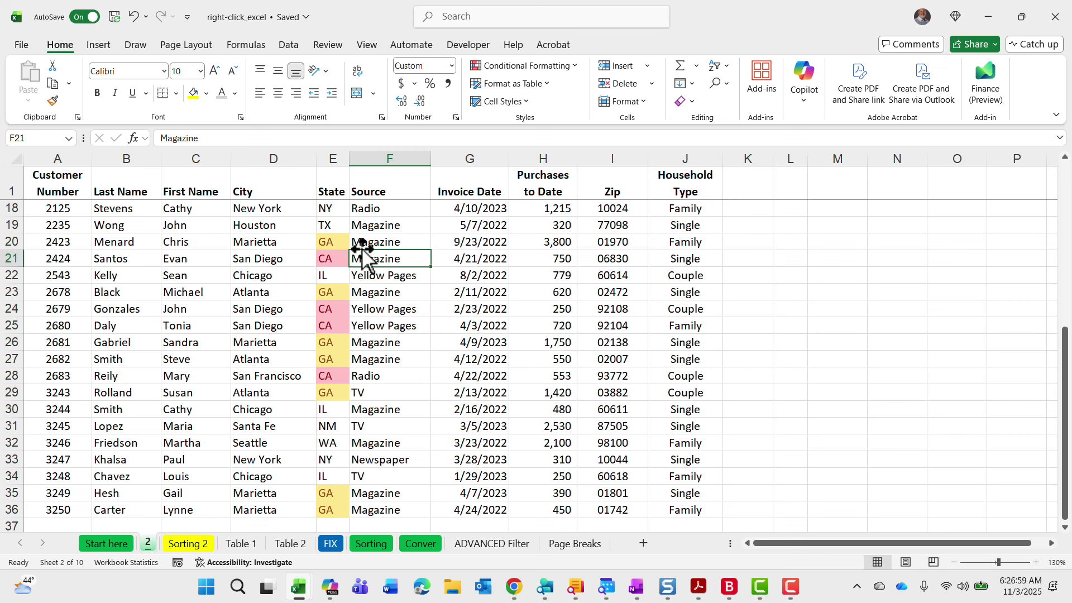
- Filter the list by the cell color of a GA entry in the State column and clear that filter
right_click(328, 242)
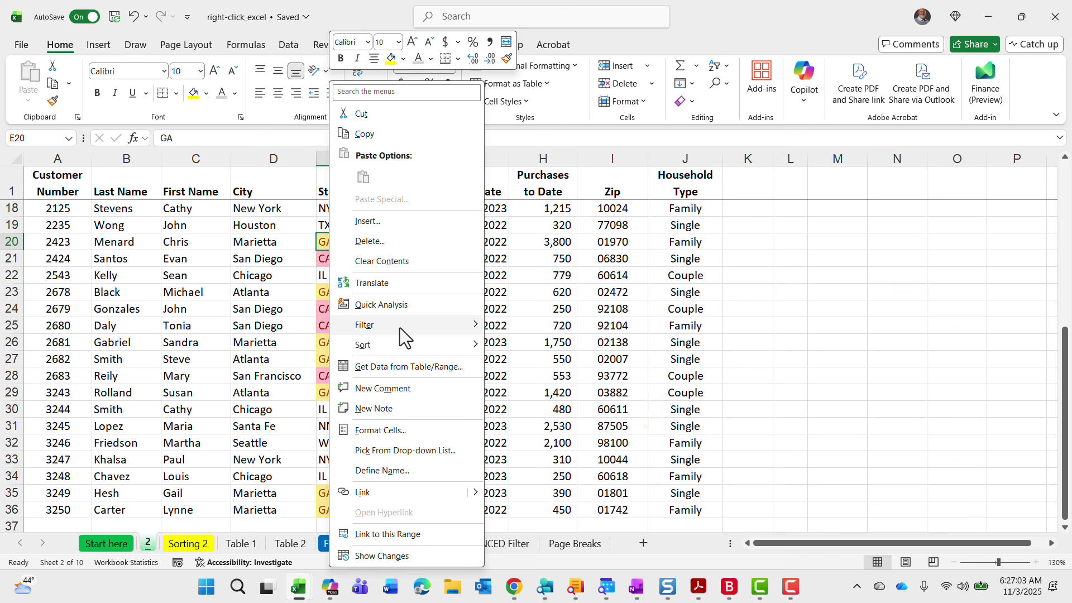
mouse_move(400, 327)
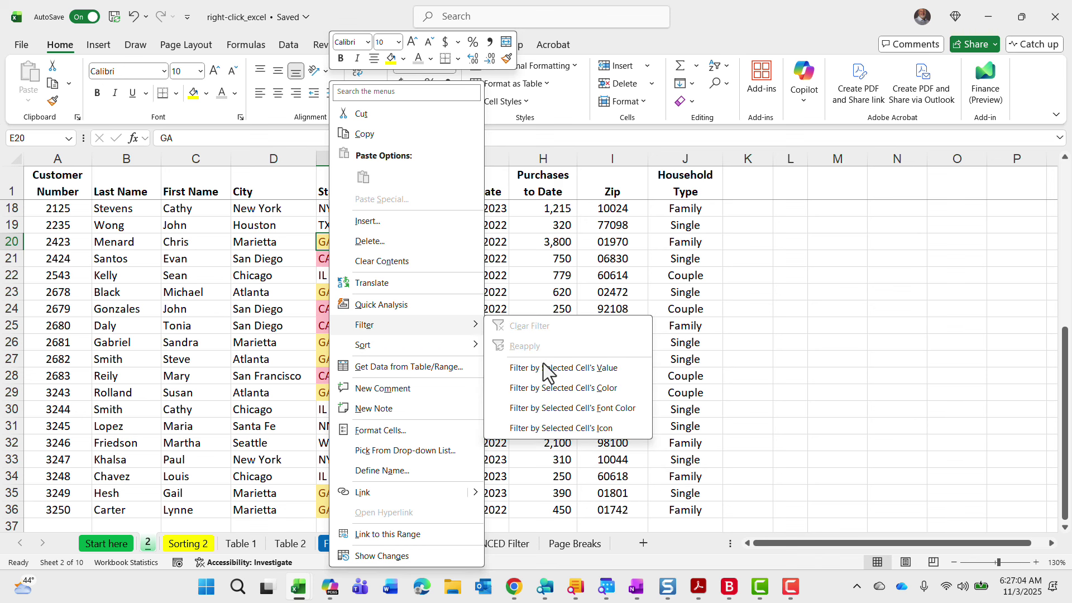
left_click(599, 389)
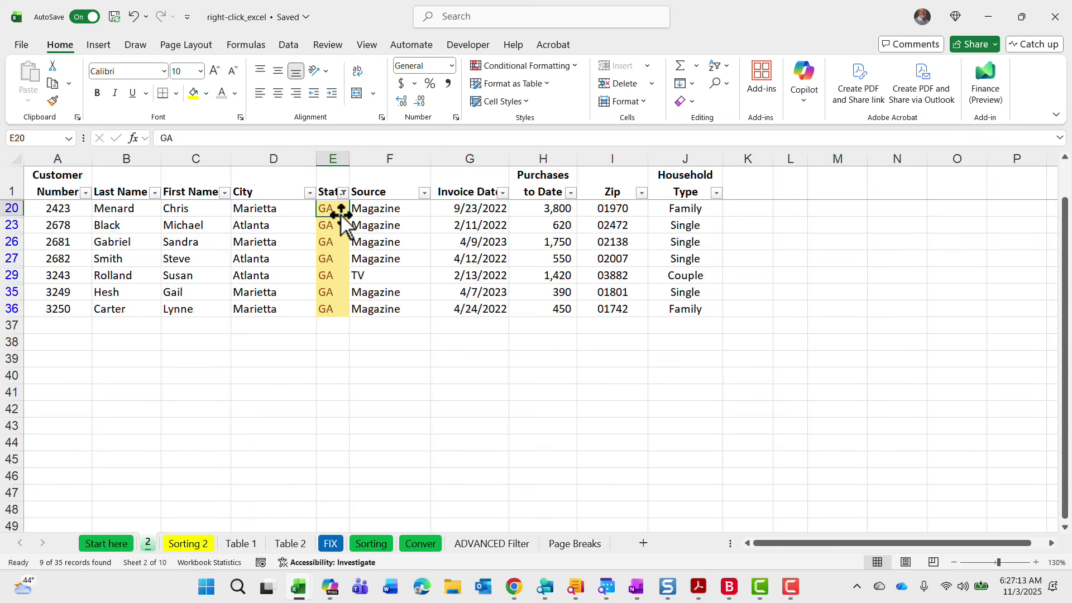
left_click(343, 193)
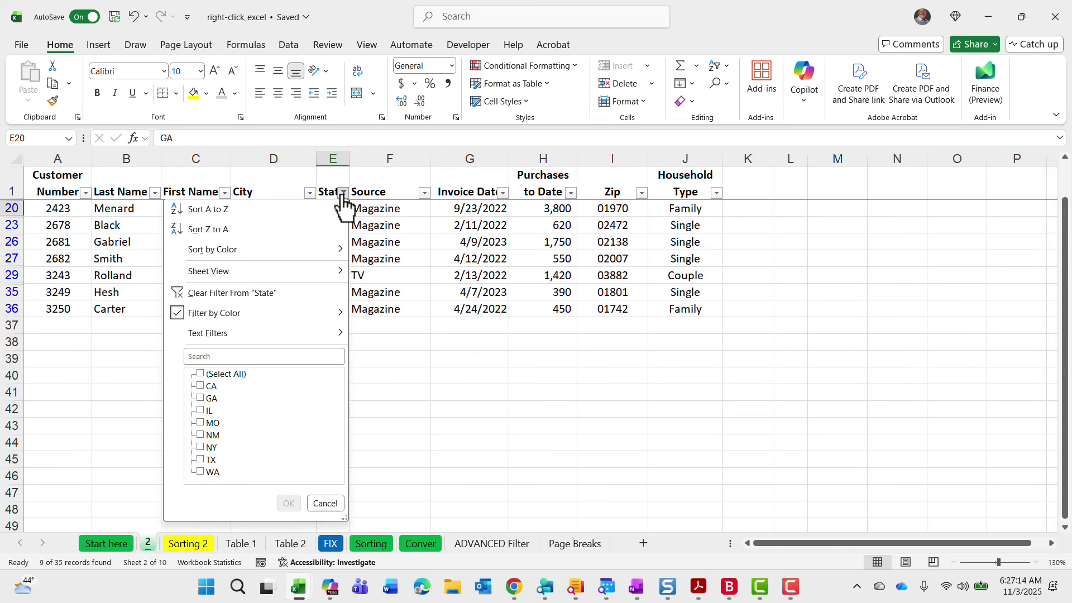
left_click(241, 293)
- Filter the list by the value Single in the Household Type column and clear that filter
scroll(429, 268, "down", 2)
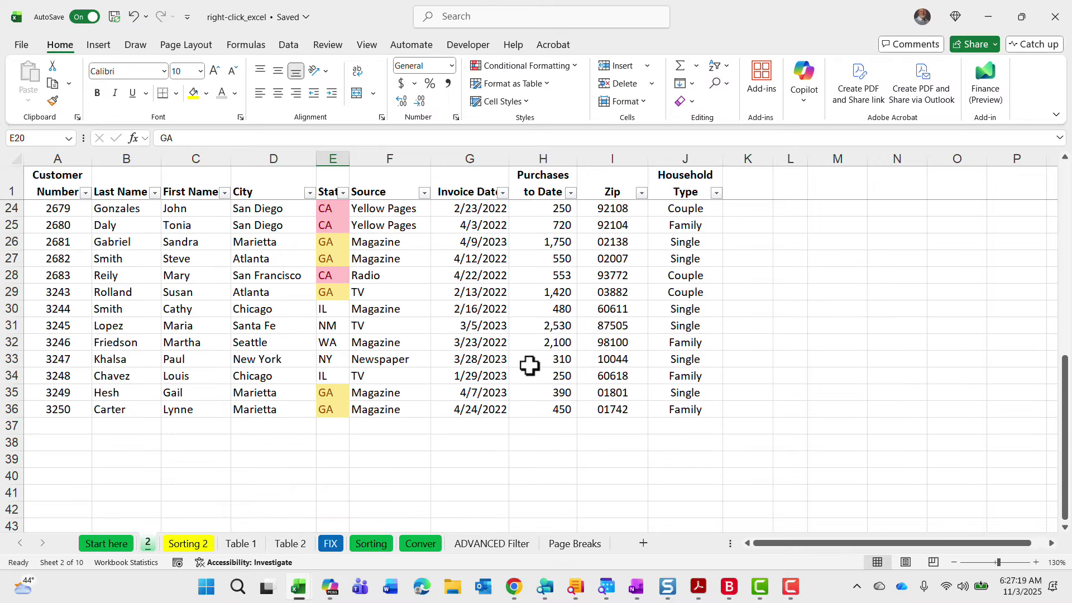
right_click(667, 240)
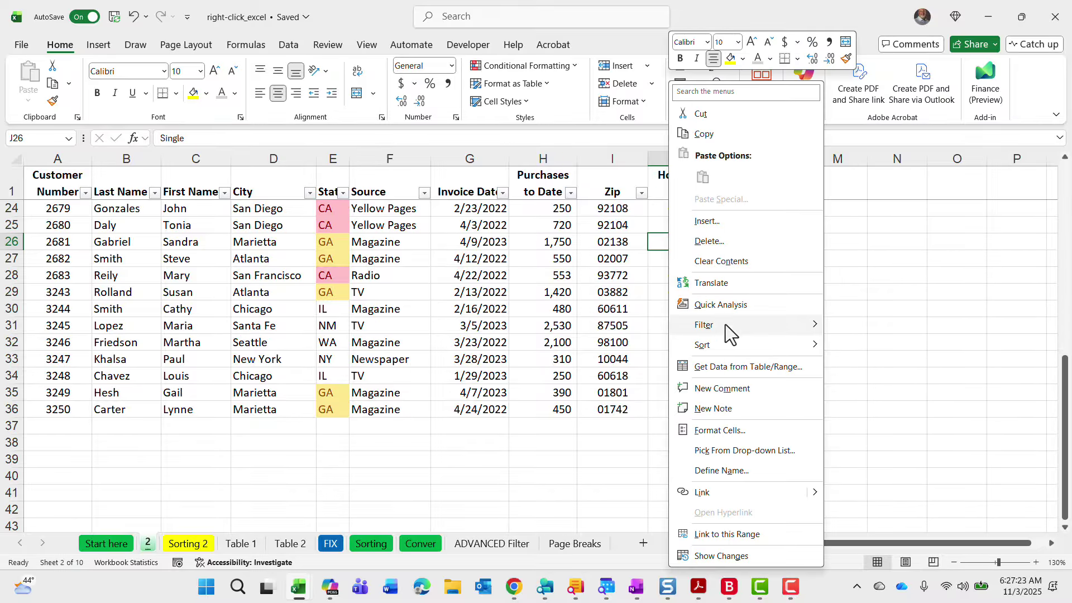
mouse_move(726, 324)
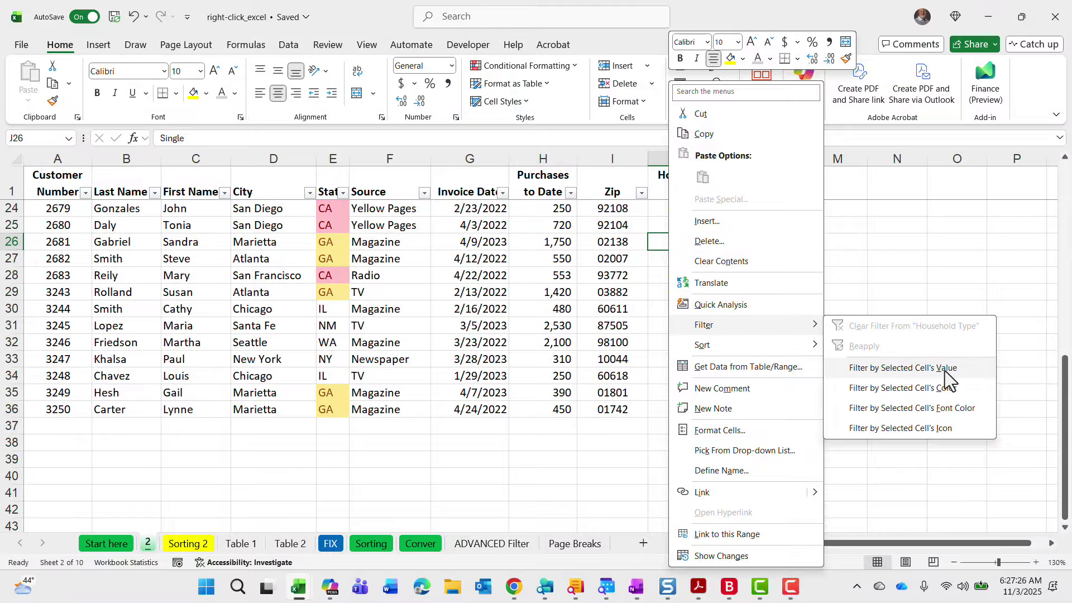
left_click(902, 368)
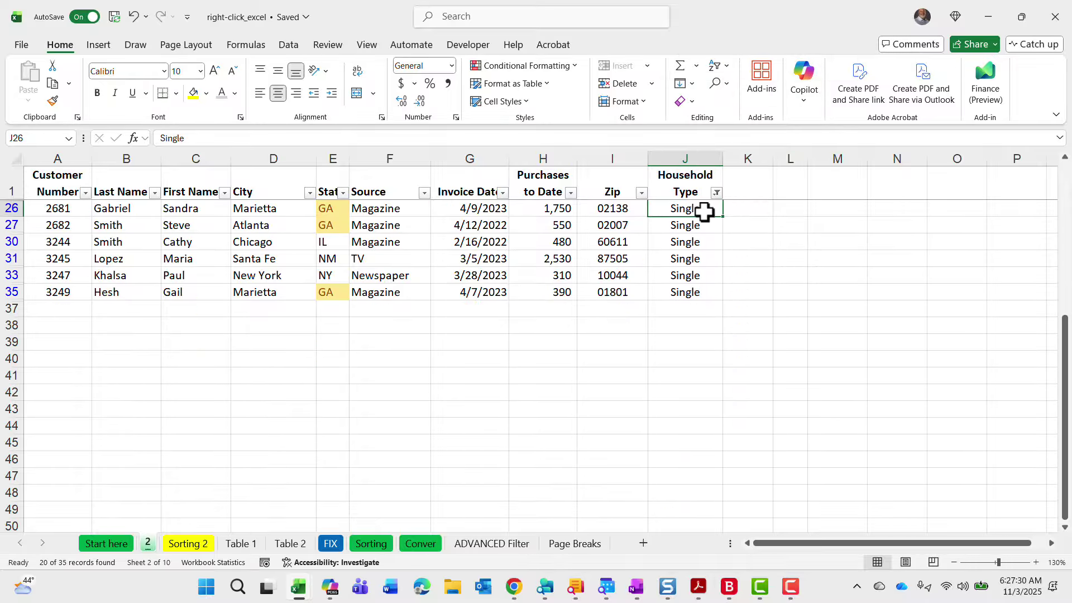
left_click(716, 192)
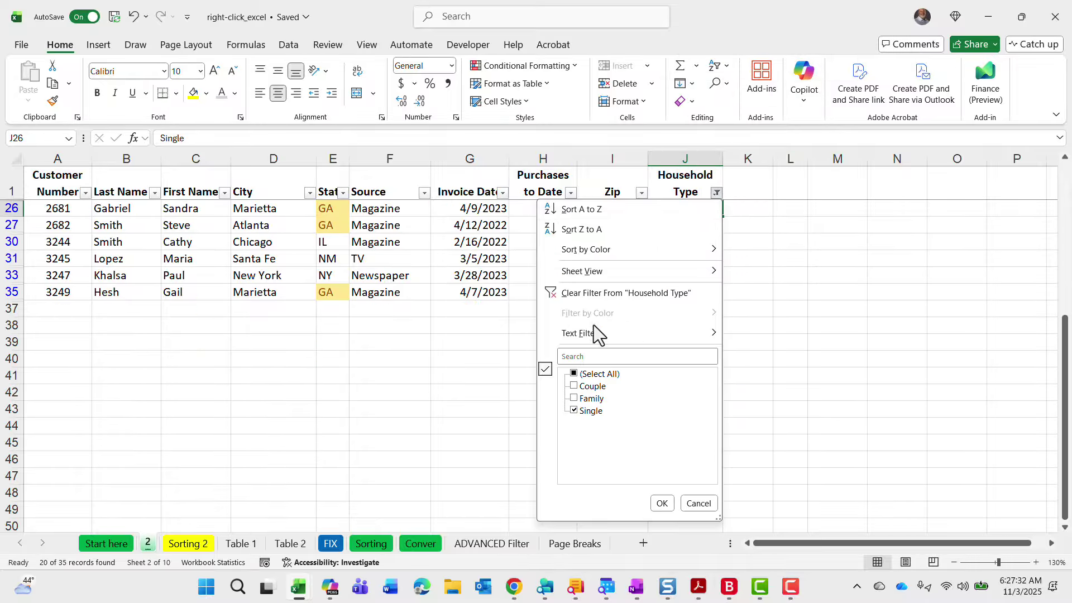
left_click(592, 289)
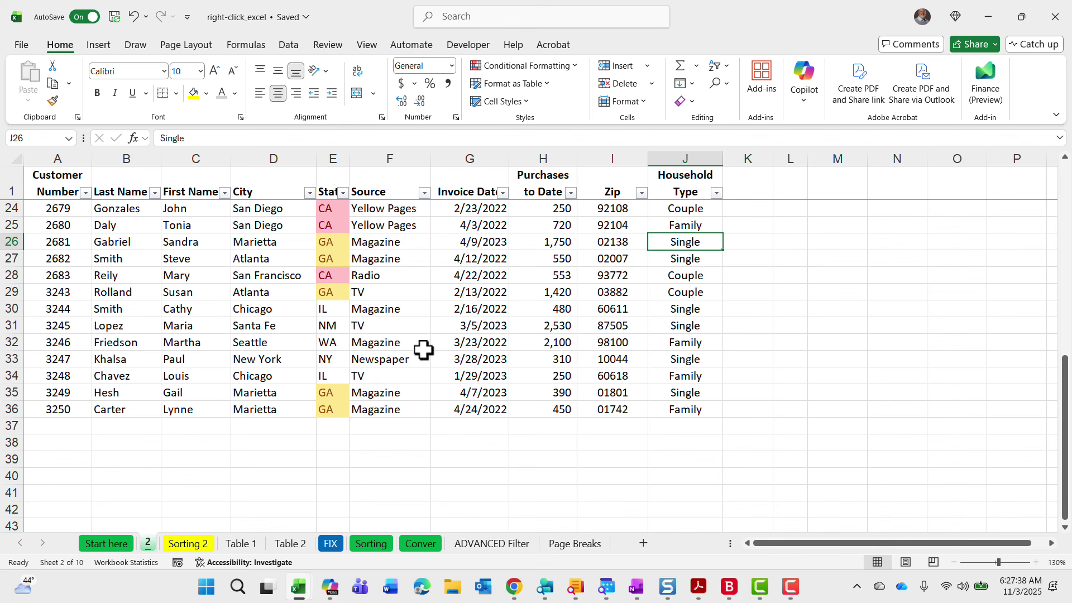
- Sort the customer list by Household Type from A to Z
right_click(673, 259)
mouse_move(722, 344)
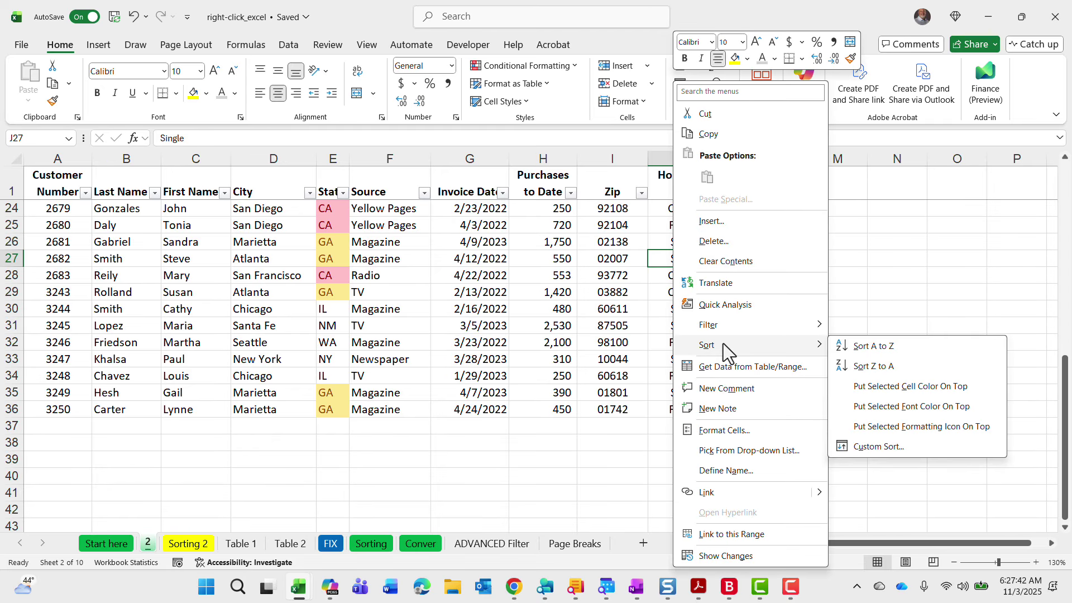
left_click(873, 347)
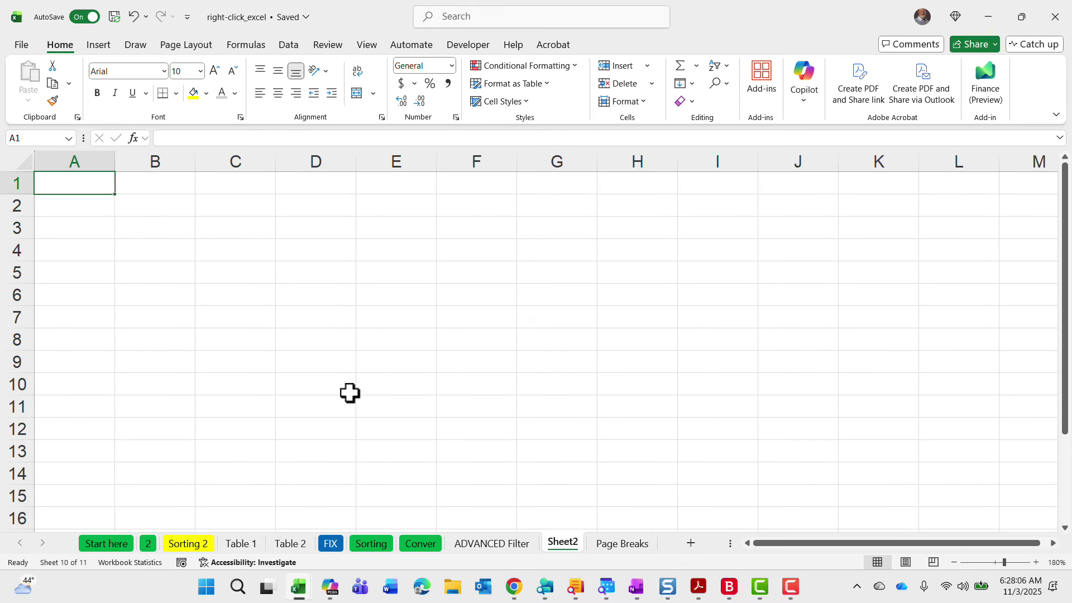
- Enter the current date, 11/3/2025, in cell B1 of Sheet2 and widen column B
left_click(155, 190)
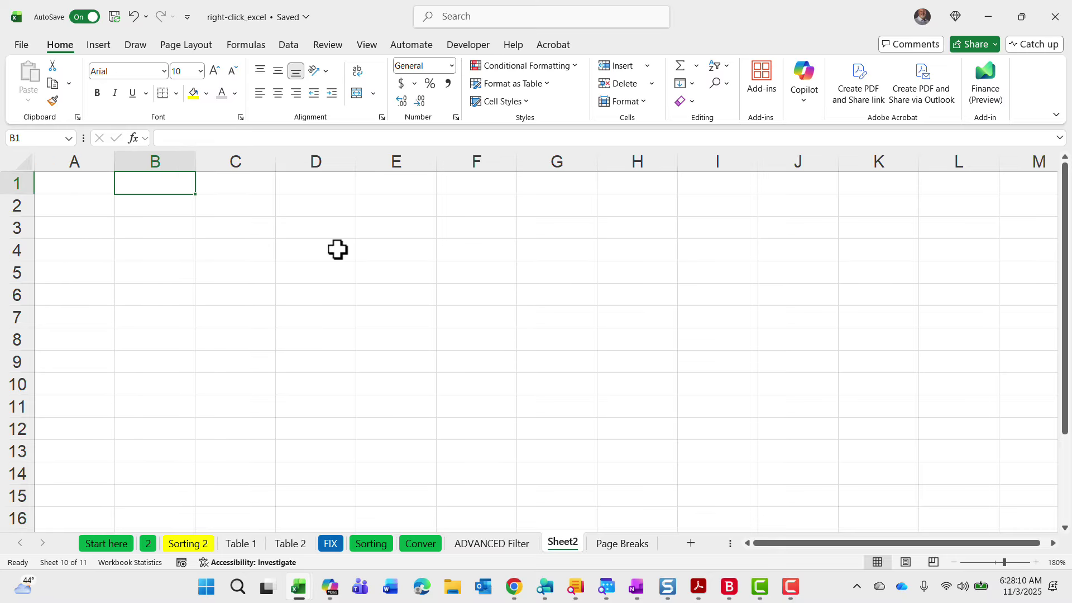
key("ctrl+semicolon")
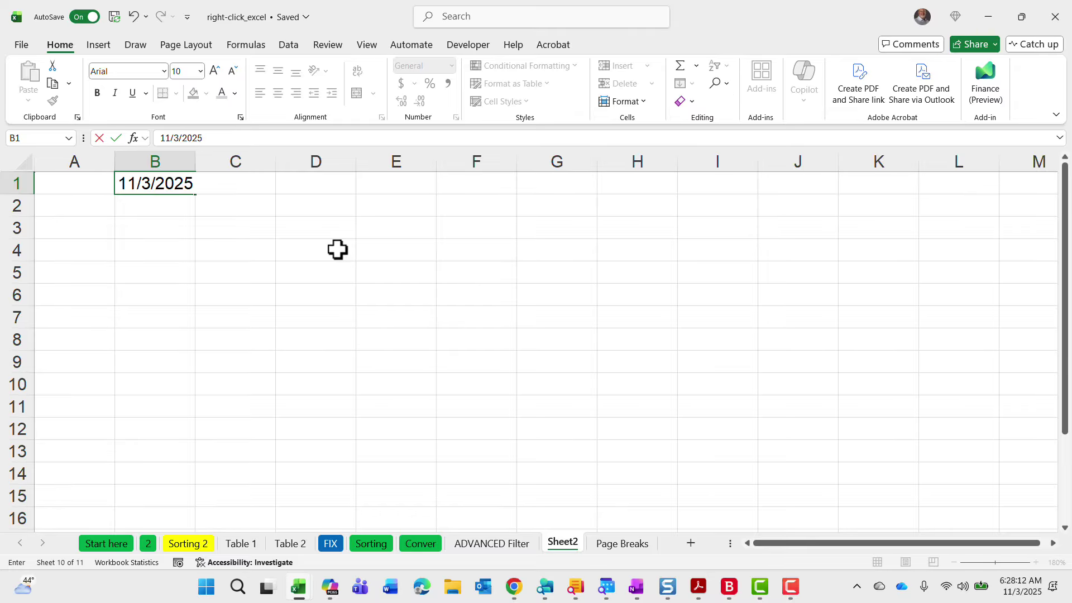
key("Return")
left_click_drag(197, 163, 239, 168)
- Fill daily dates from B1 down to B13 and format them as Long Date, widening column B to fit
left_click(200, 181)
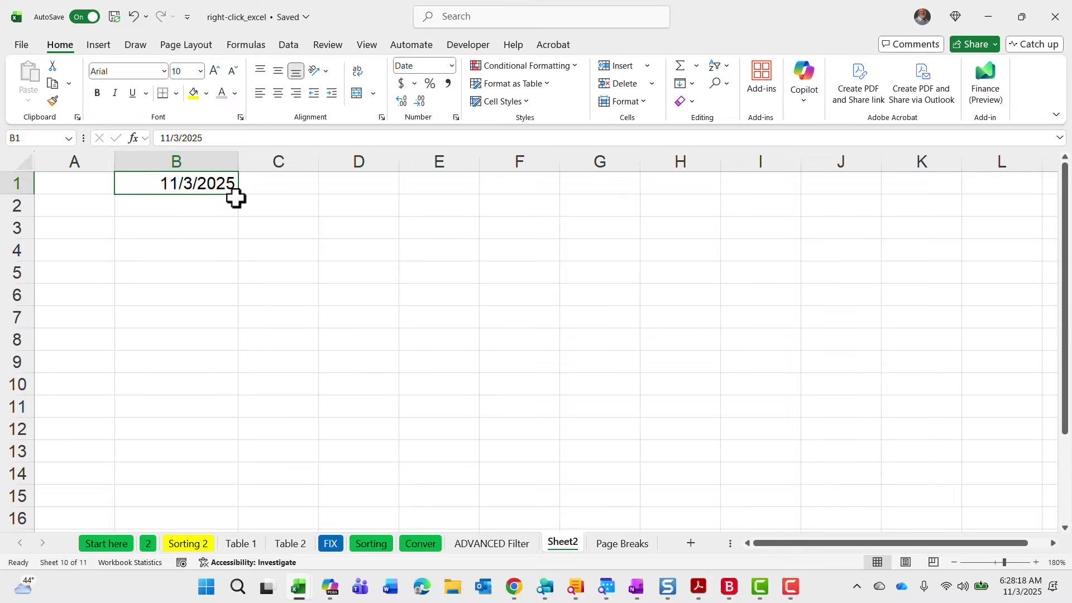
left_click_drag(239, 194, 253, 464)
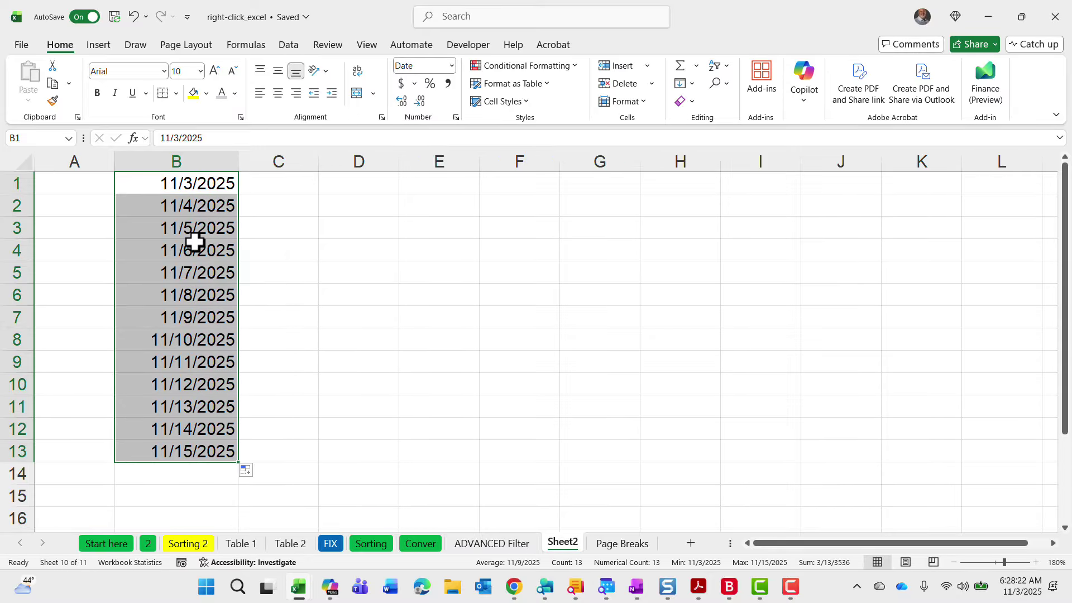
left_click(451, 66)
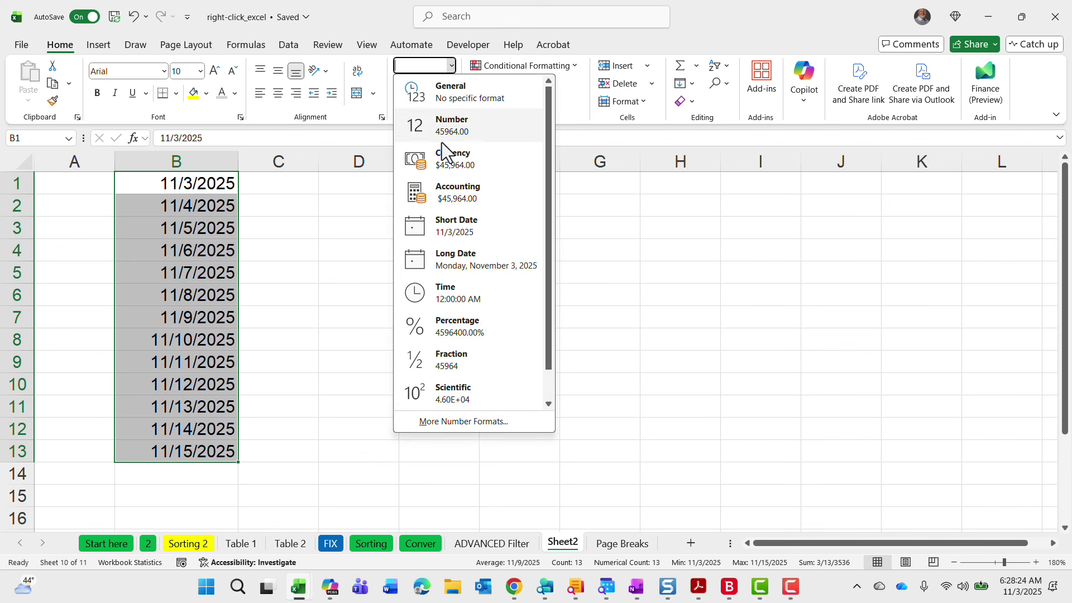
left_click(460, 251)
left_click_drag(243, 168, 374, 167)
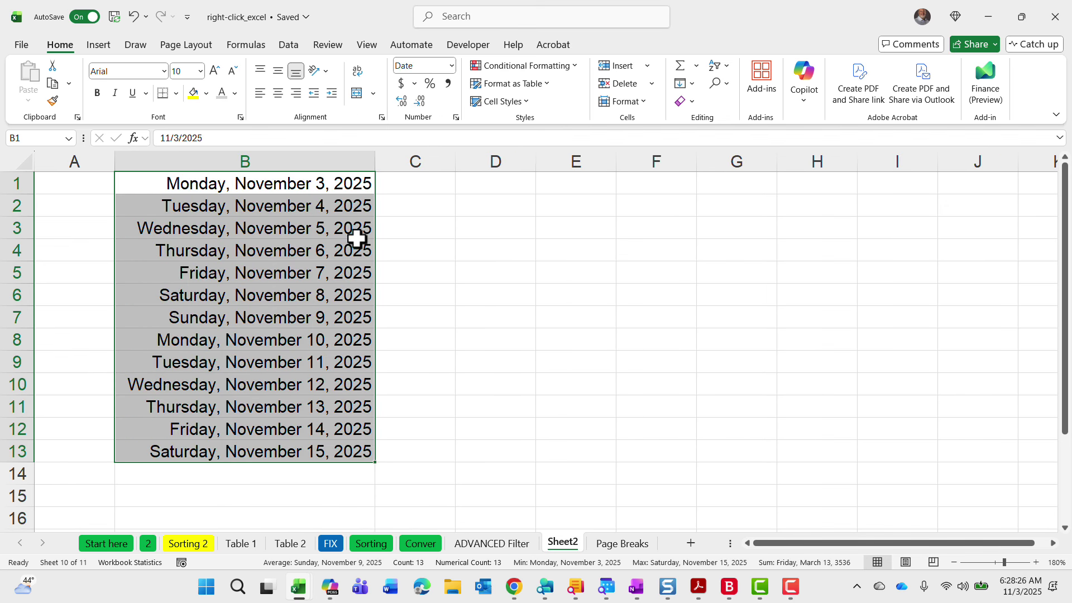
- Delete the filled dates in B2:B13, keeping only the starting date in B1
left_click(200, 182)
left_click_drag(210, 210, 244, 458)
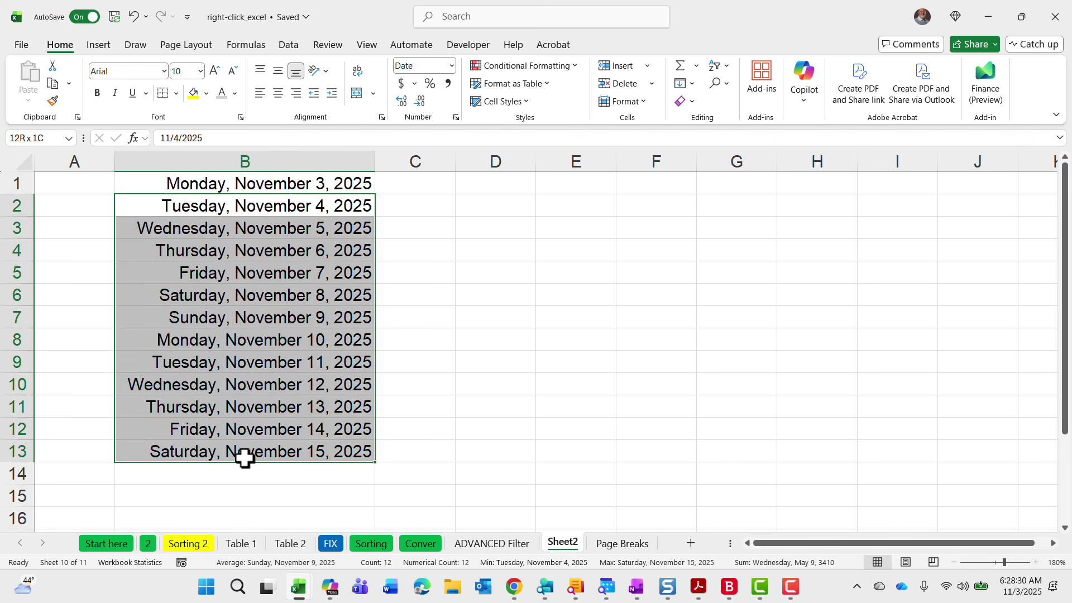
key("Delete")
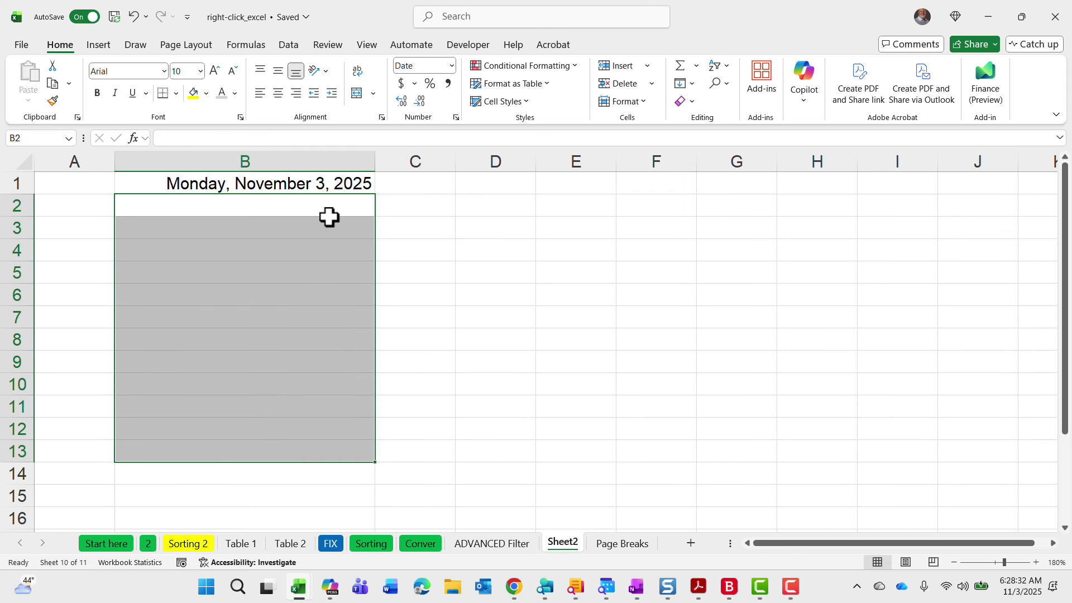
- Fill the date in B1 down through B14 with weekdays only
left_click(320, 188)
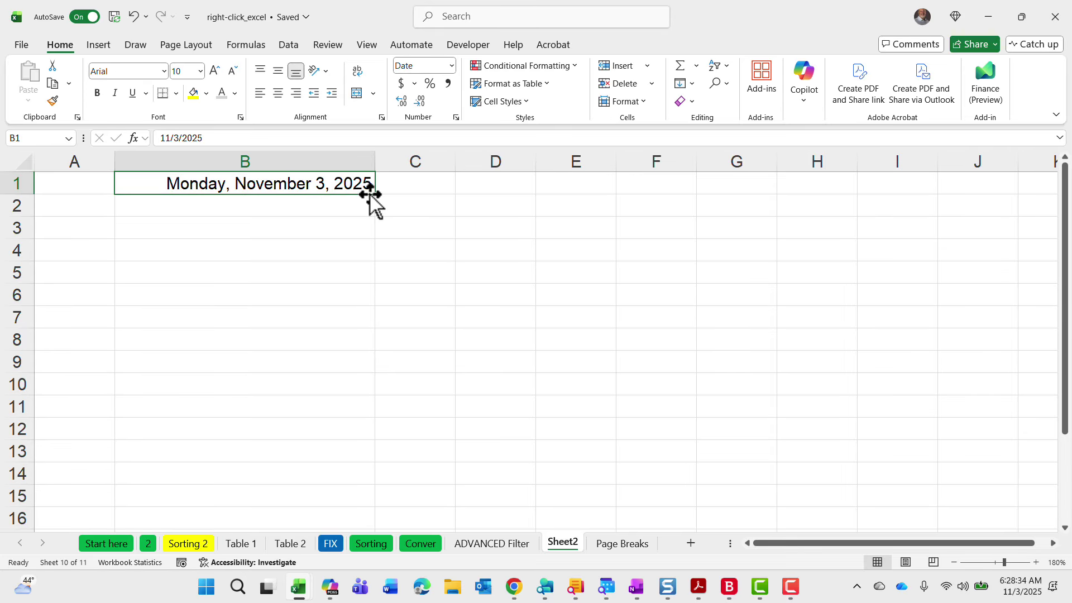
left_click_drag(375, 195, 370, 485)
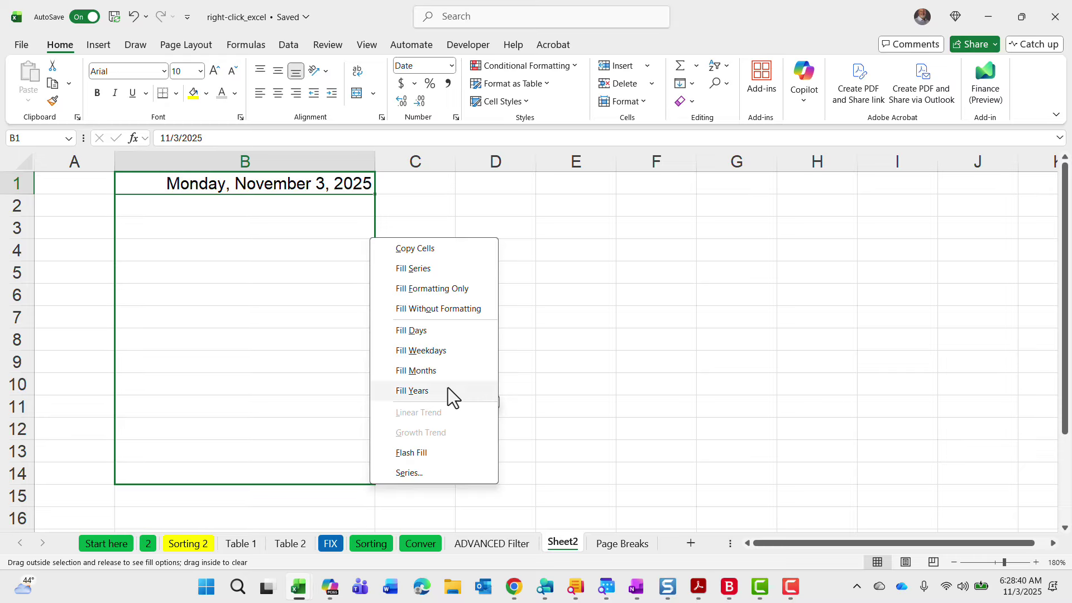
left_click(460, 351)
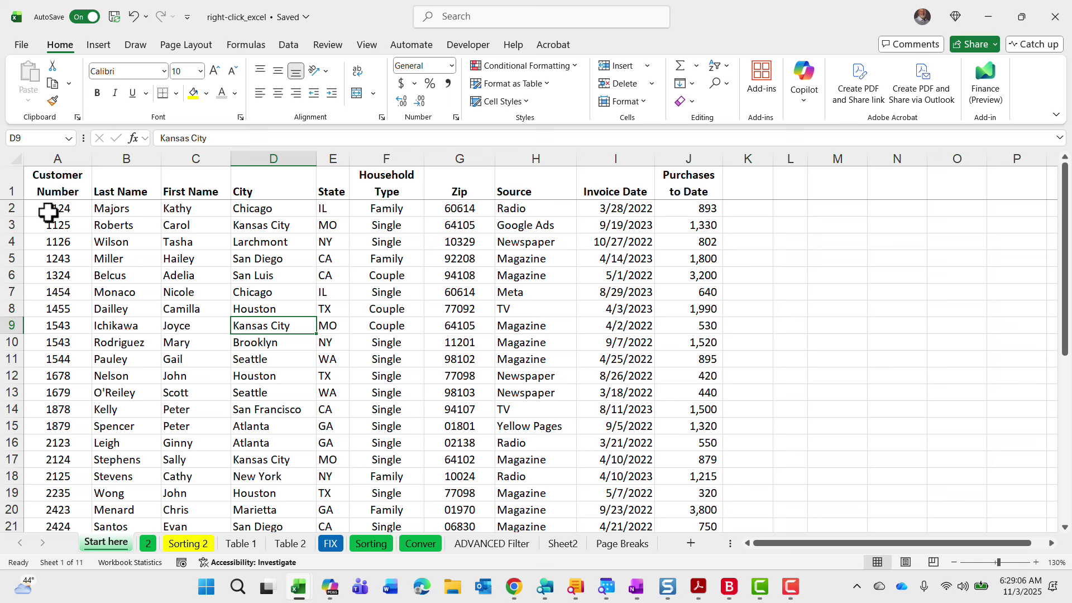
- Insert a blank row above row 2, directly below the headers of the customer list
left_click(10, 209)
right_click(10, 208)
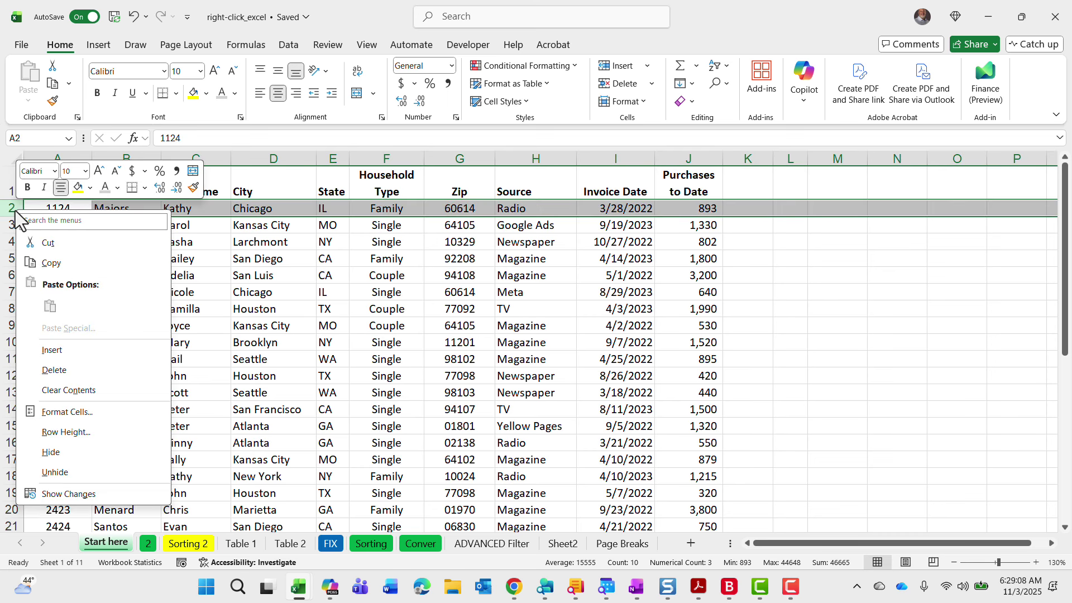
left_click(60, 352)
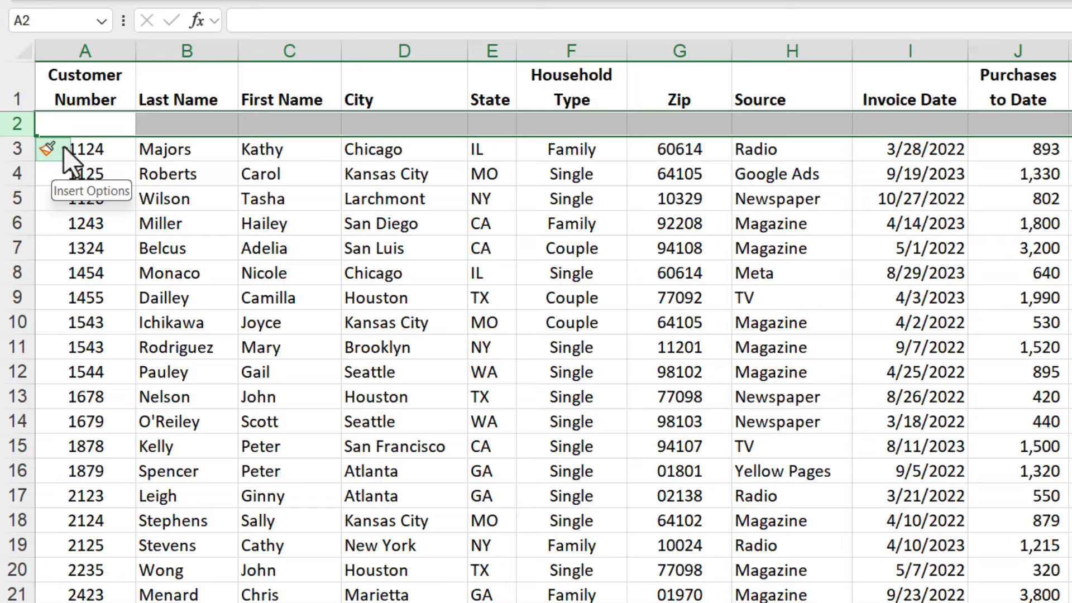
- Enter "ch" in cell A2 of the newly inserted row
left_click(88, 119)
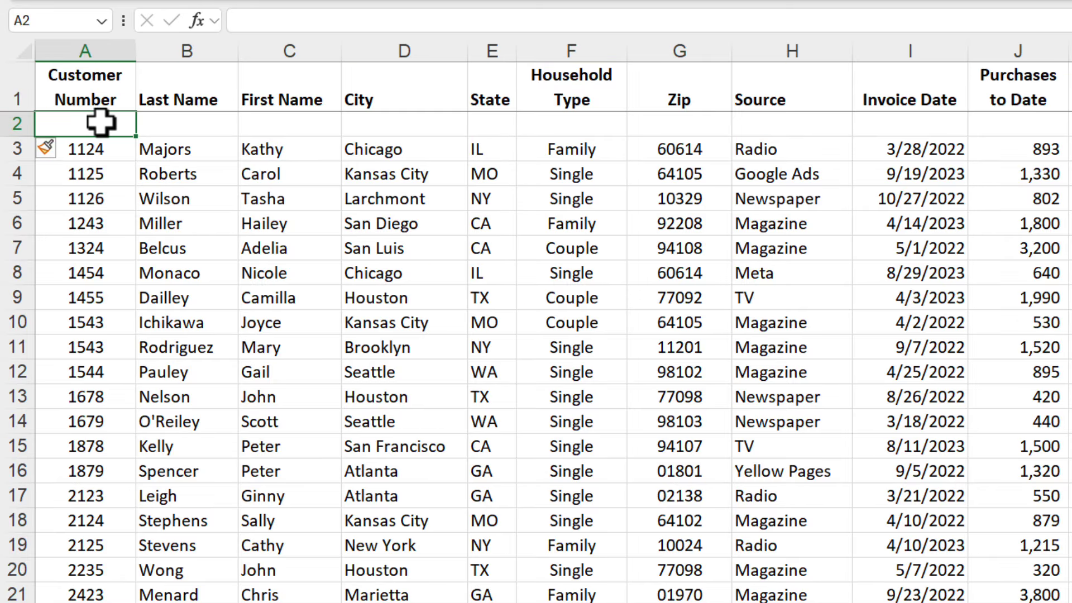
type("ch")
key("Return")
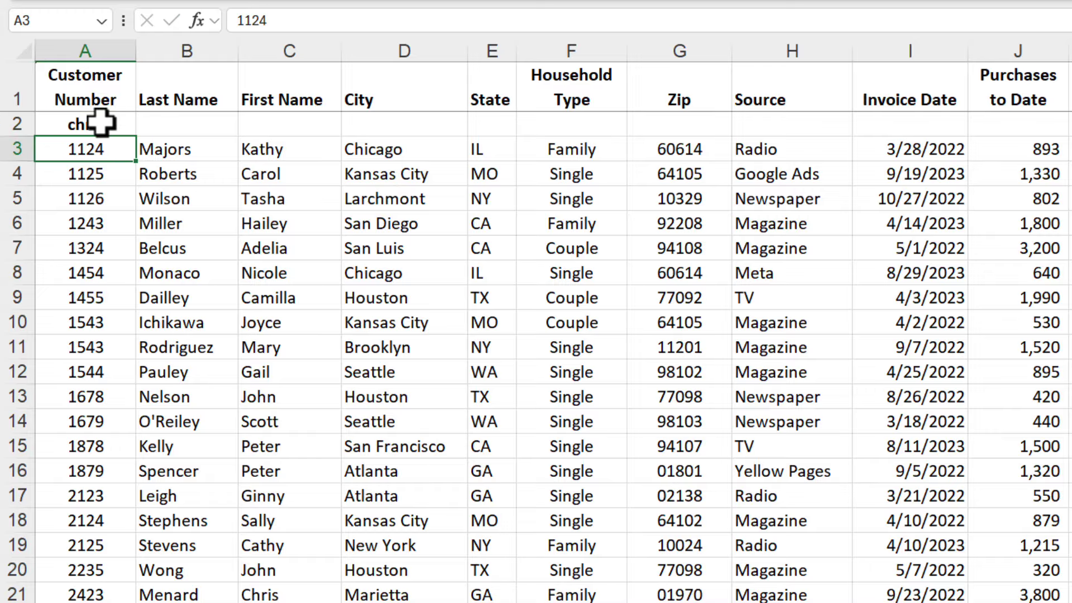
- Enter "asdfaw" in the Last Name cell of the inserted row 2
left_click(172, 125)
type("asdfaw")
left_click(272, 124)
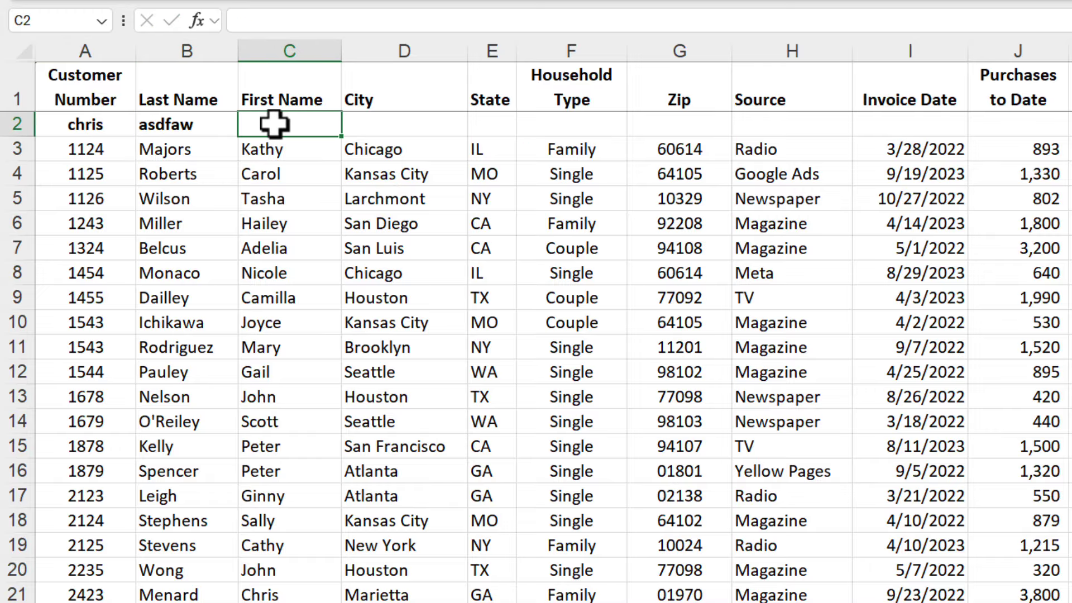
- Undo the two text entries in row 2 and the insertion of that row
key("ctrl+z")
key("ctrl+z")
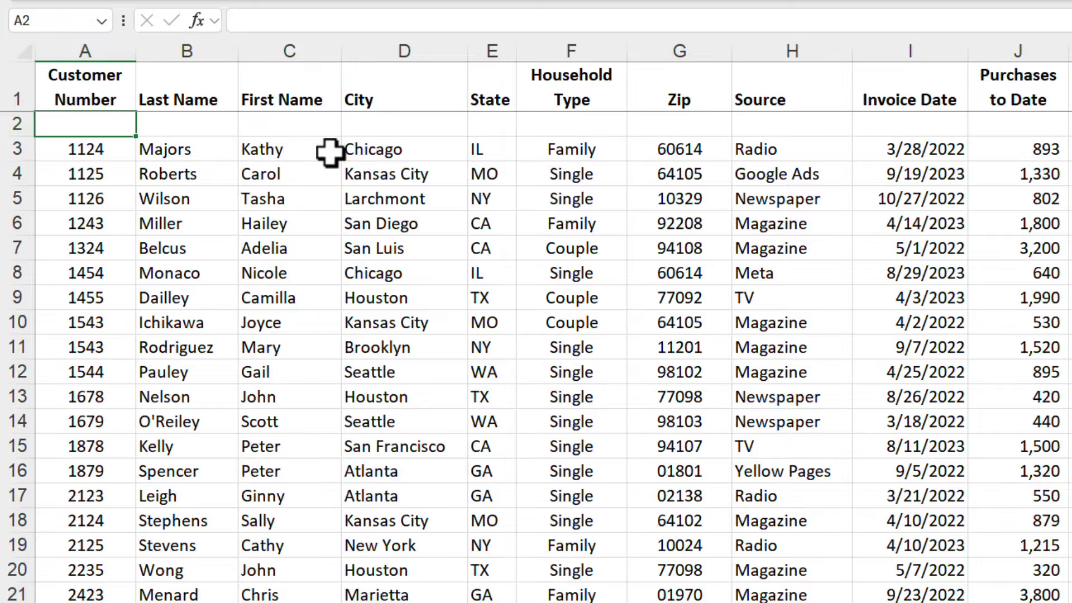
key("ctrl+z")
- Insert a blank row above row 2 and apply Format Same As Below to it
right_click(17, 123)
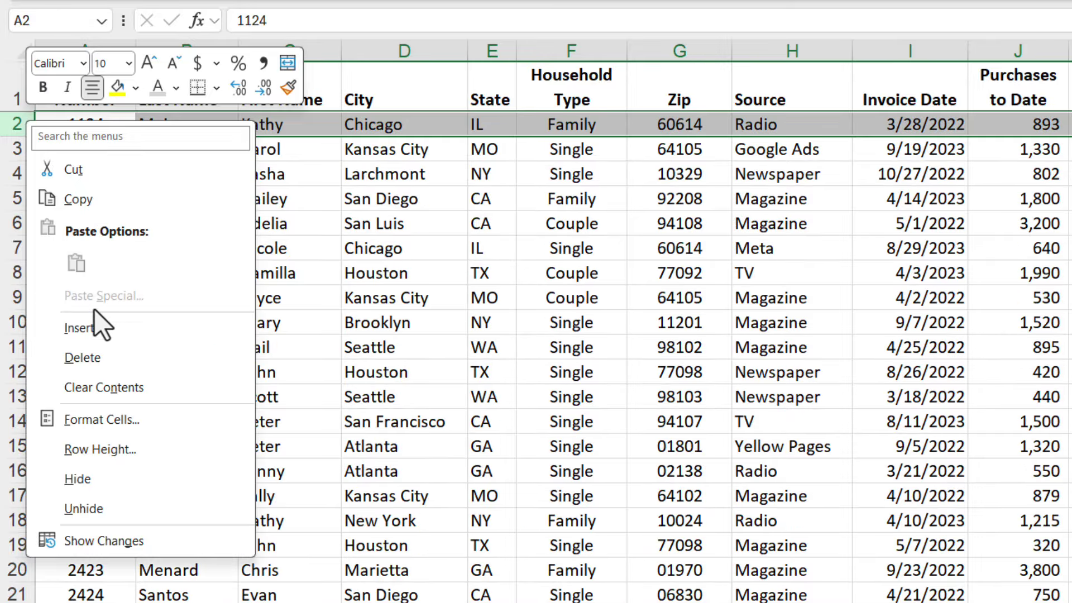
left_click(84, 328)
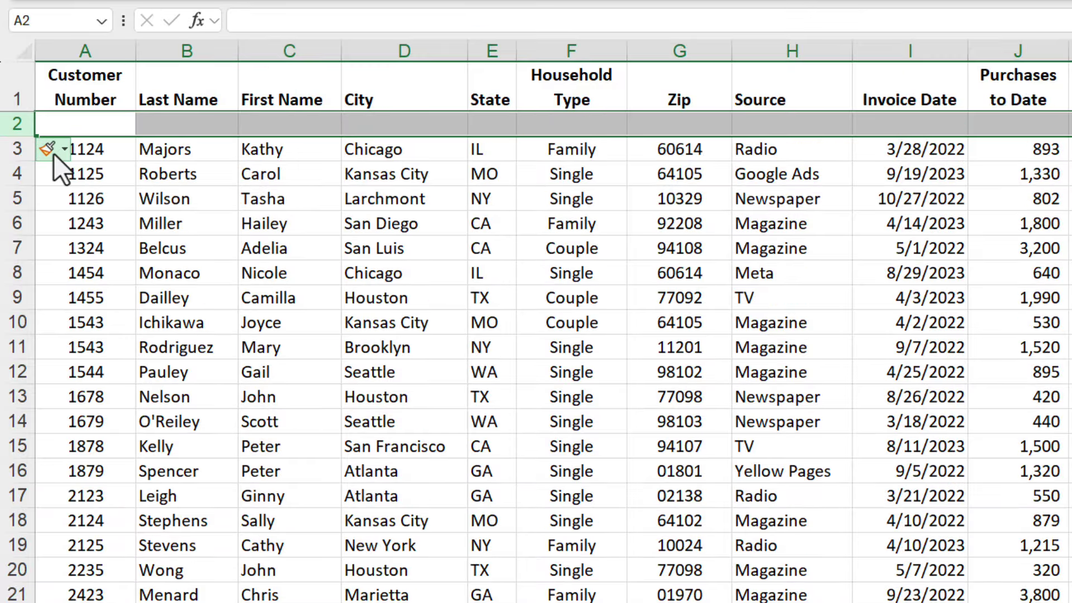
left_click(53, 153)
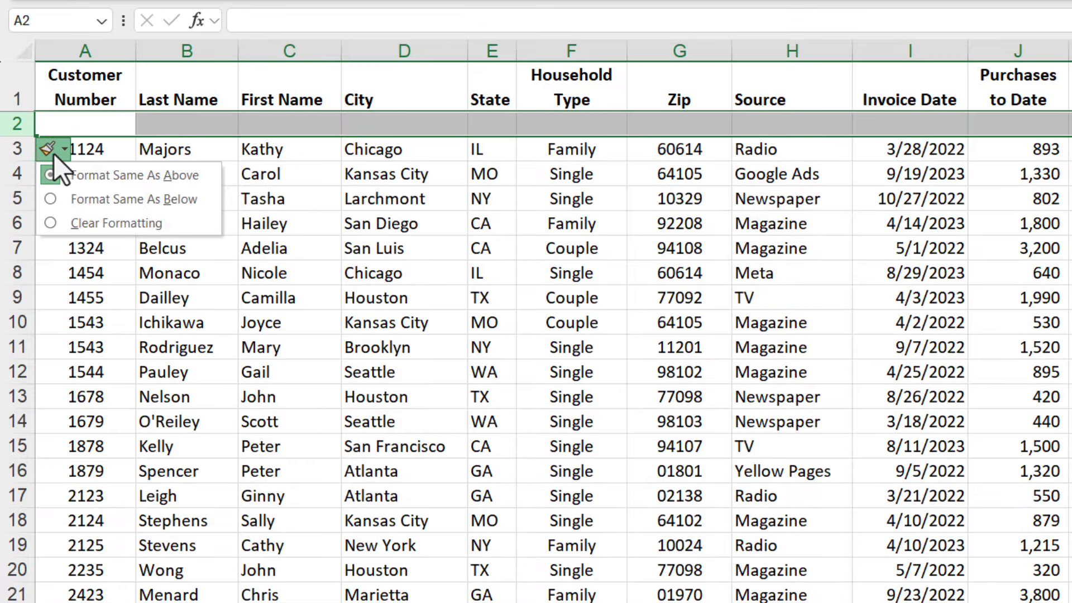
left_click(120, 206)
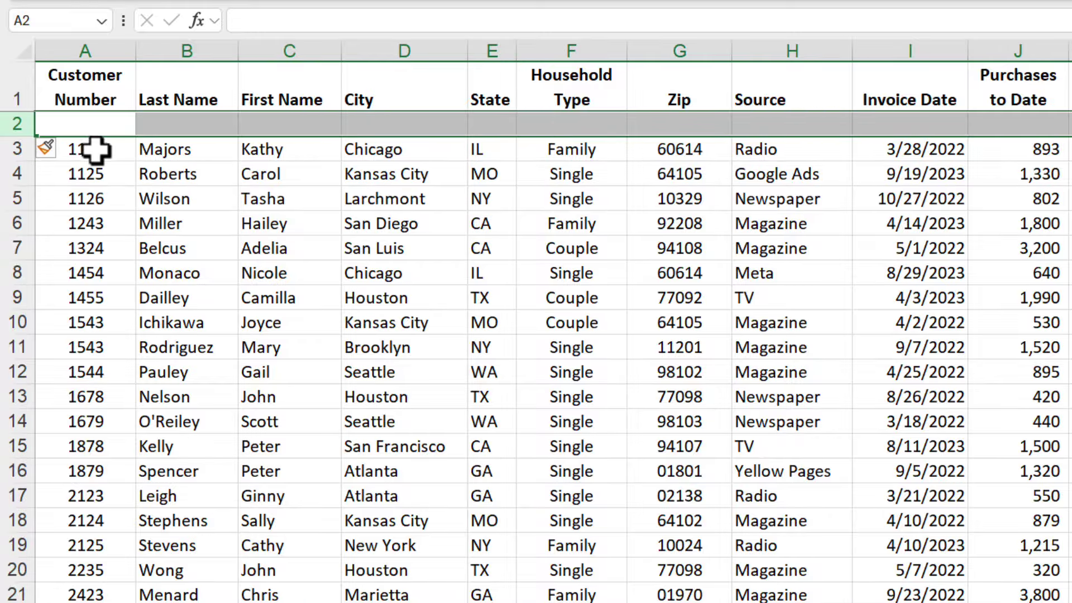
- Enter a customer number in A2 and "akdsjf;adsads" in the Last Name cell B2
left_click(96, 127)
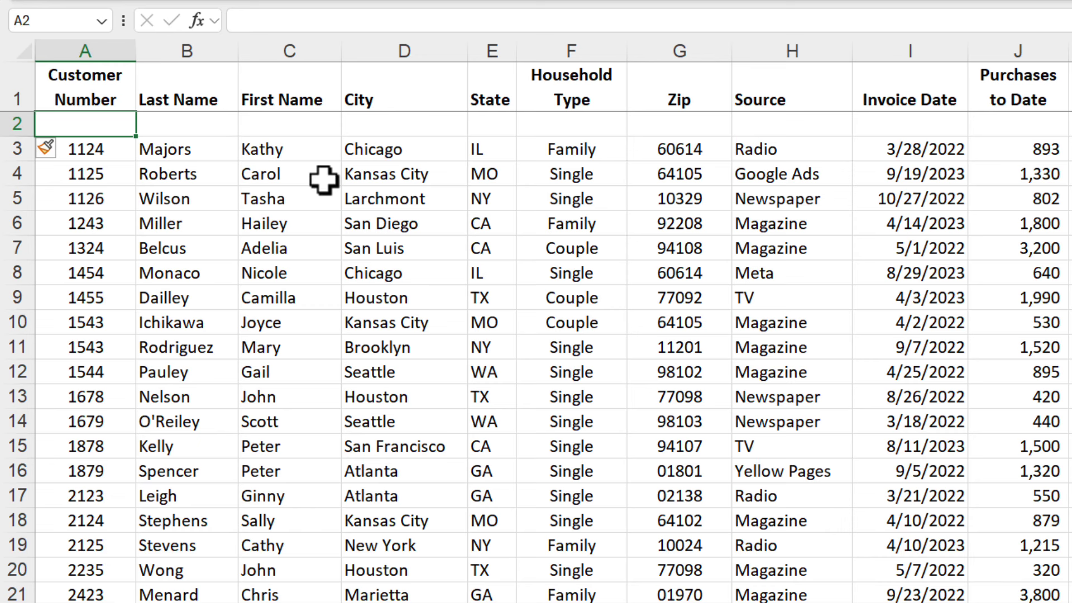
type("9025")
key("Tab")
type("akdsjf;adsads")
key("Return")
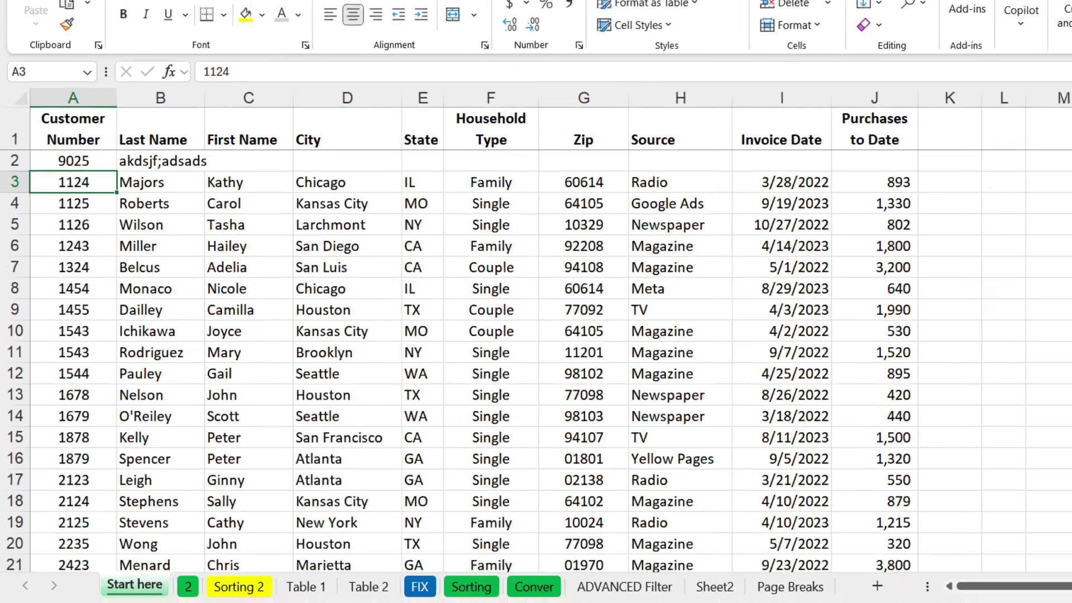
- Undo the entries in row 2 and the insertion of the blank row
left_click(133, 16)
left_click(133, 16)
left_click(133, 17)
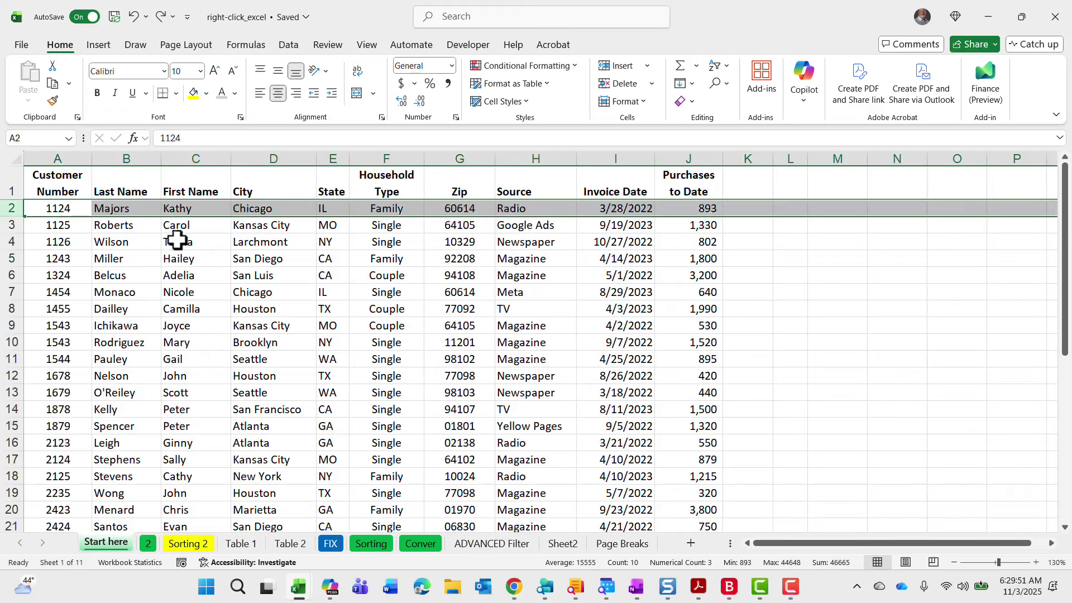
- Hide the Household Type column F
left_click(177, 241)
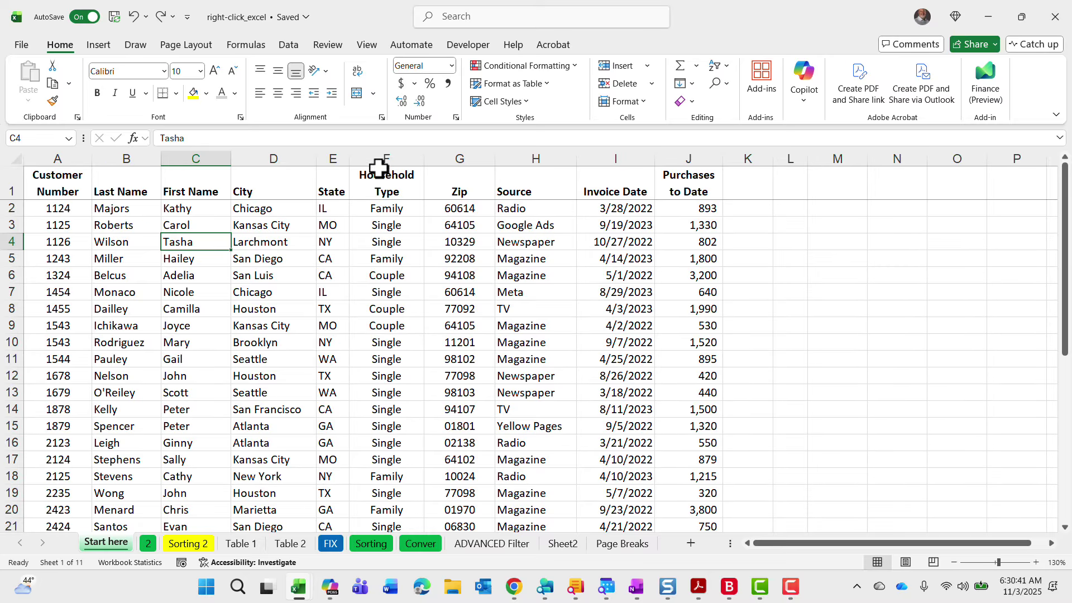
right_click(403, 160)
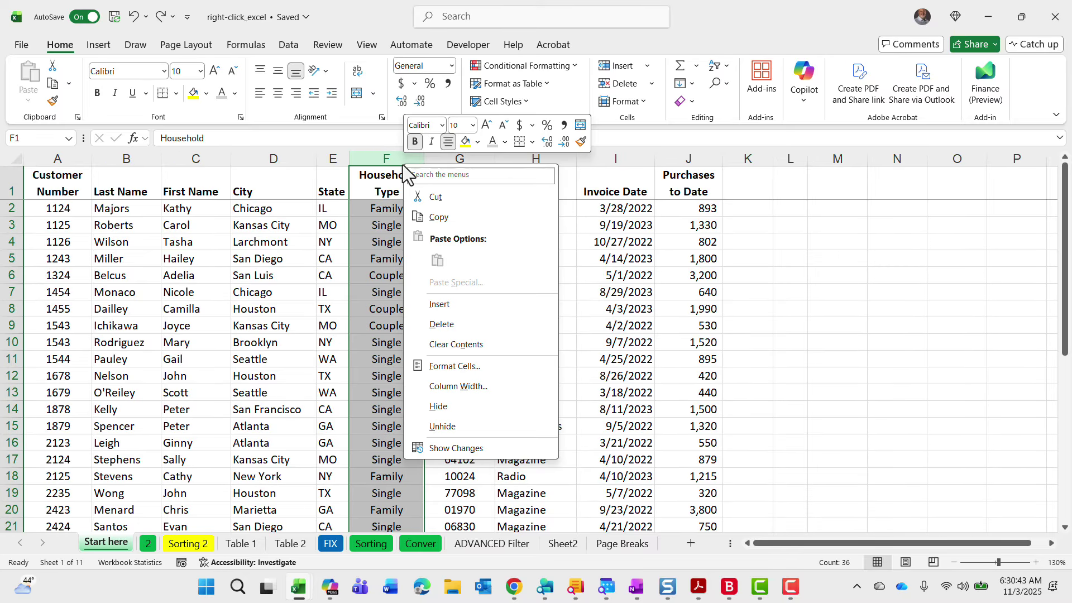
left_click(447, 407)
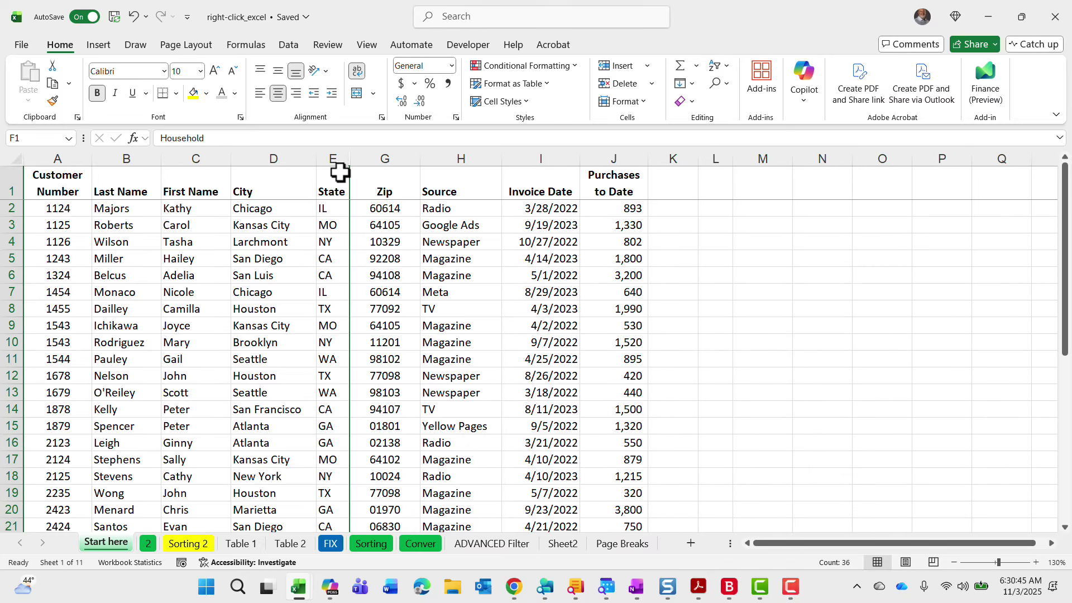
- Unhide the Household Type column between the State and Zip columns
left_click_drag(333, 158, 372, 159)
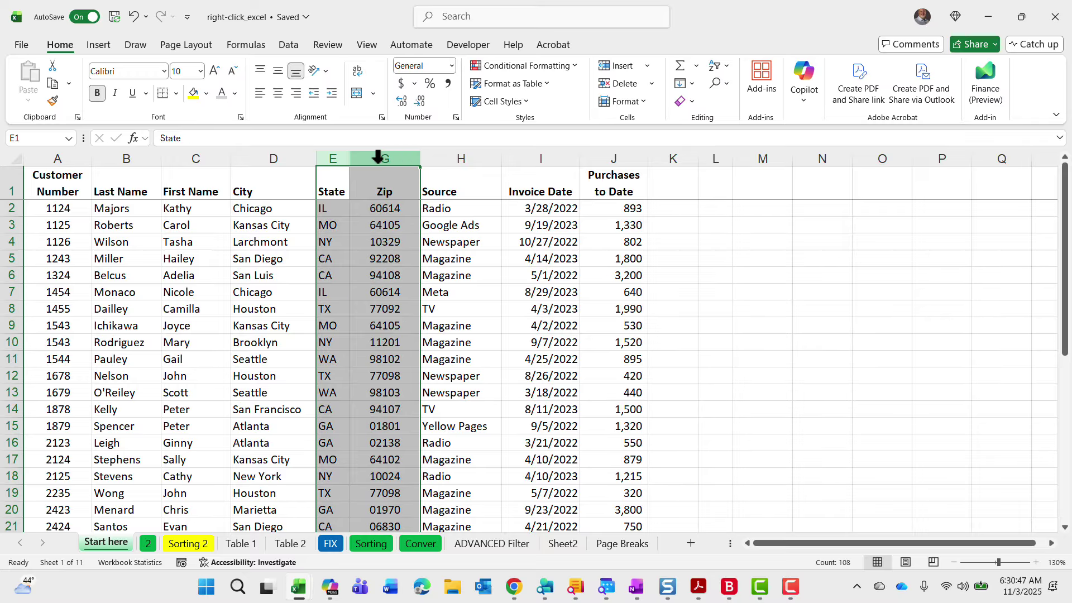
right_click(378, 160)
left_click(429, 427)
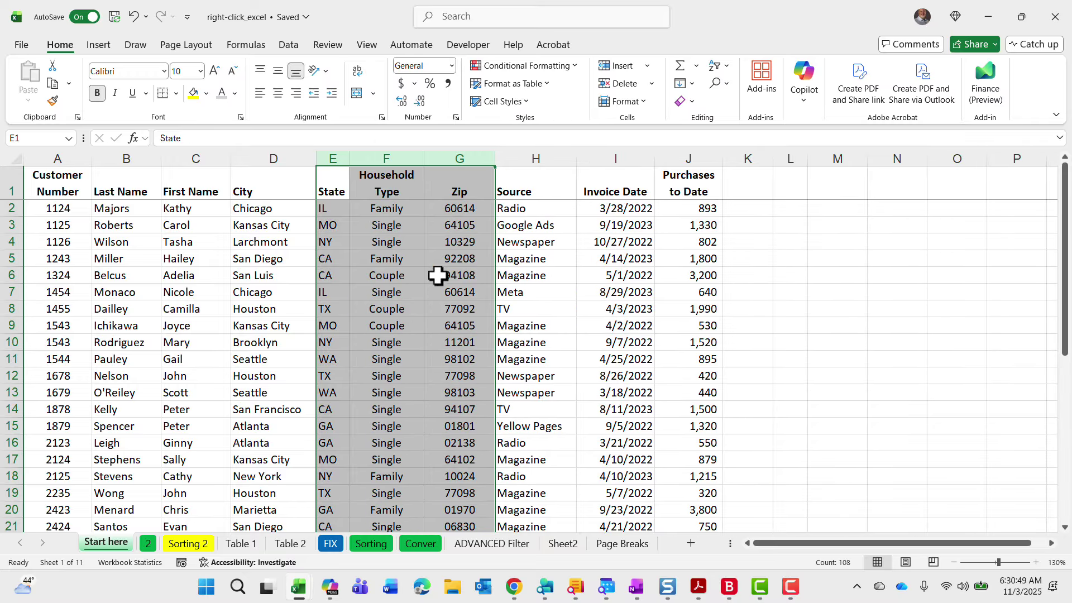
left_click(385, 191)
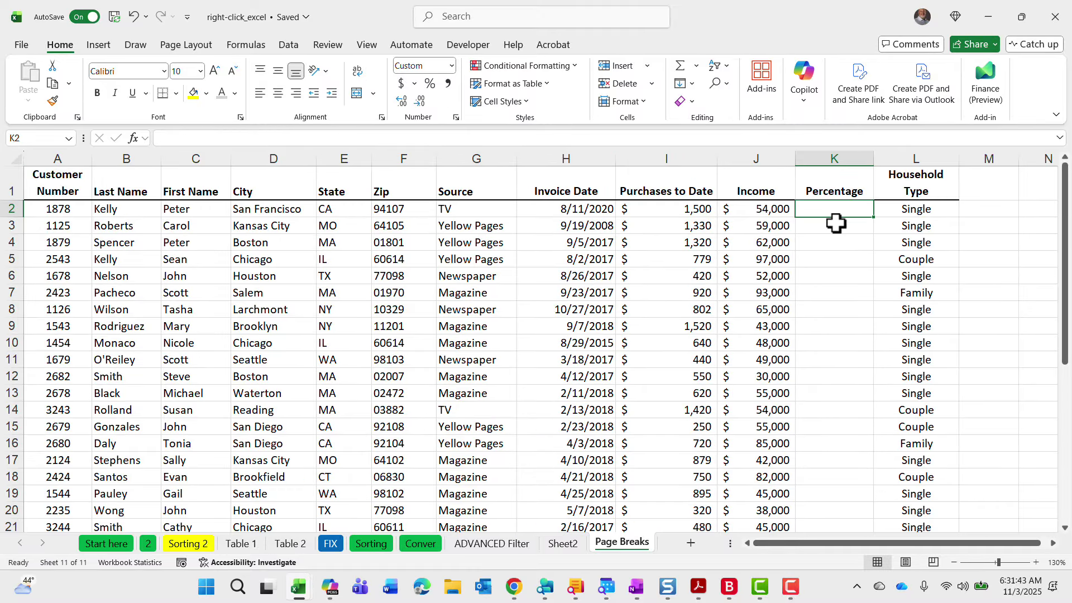
- Enter the formula =I2/J2 in the Percentage cell K2 to divide Purchases to Date by Income
type("=")
key("Left")
key("Left")
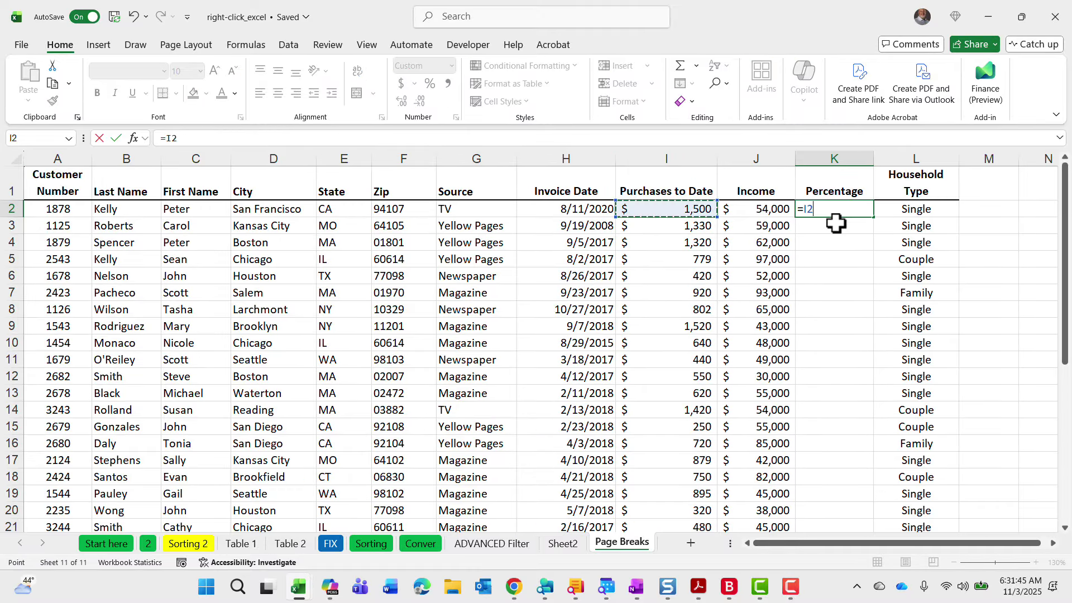
type("/")
key("Left")
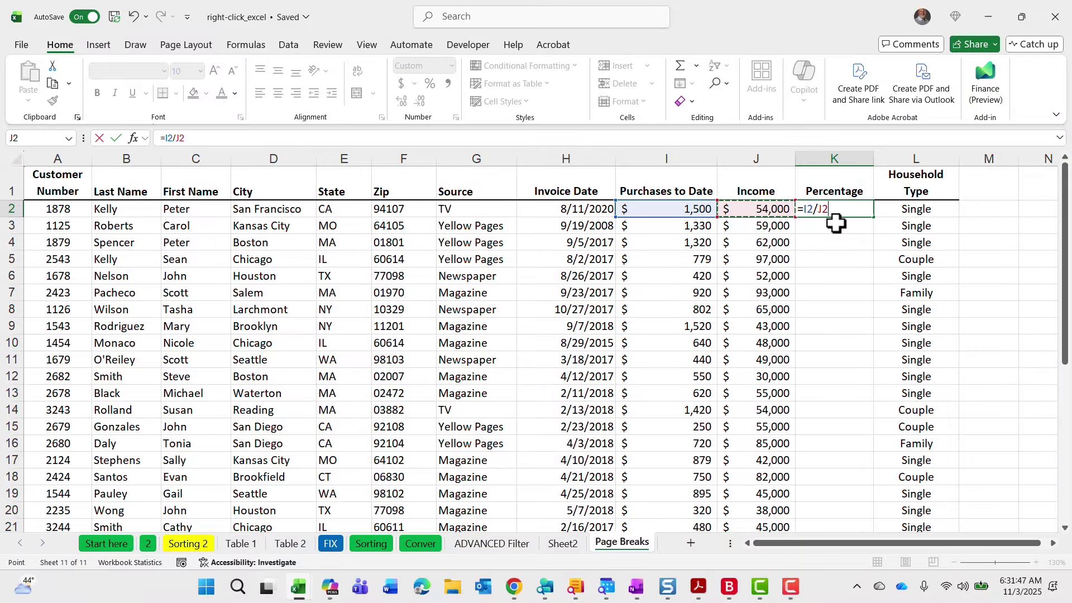
key("ctrl+Return")
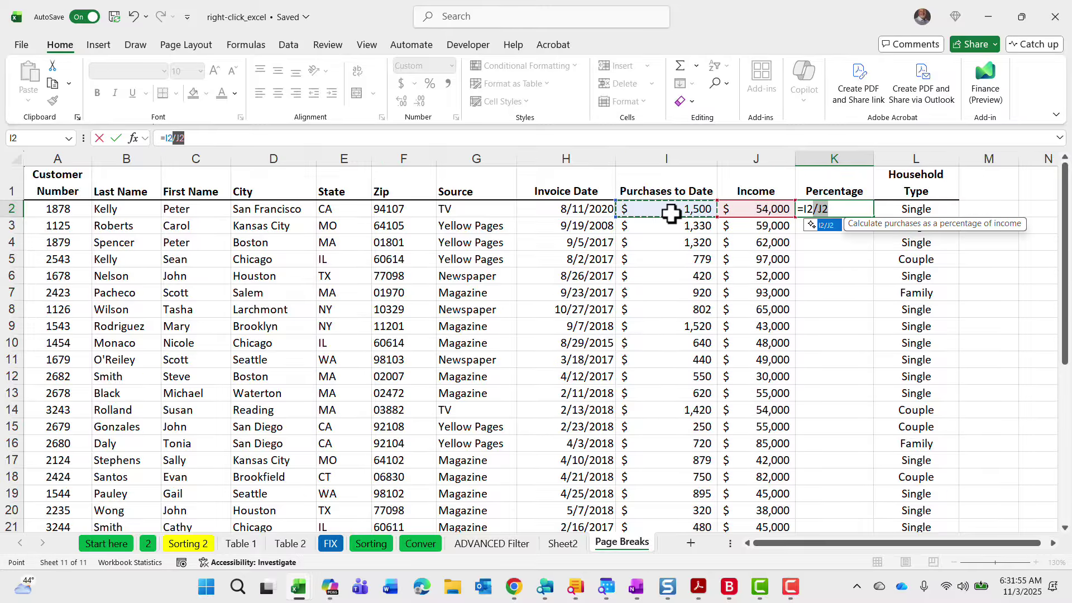
- Re-enter the formula in K2 as =I2/J2, accepting the suggested completion
key("BackSpace")
key("BackSpace")
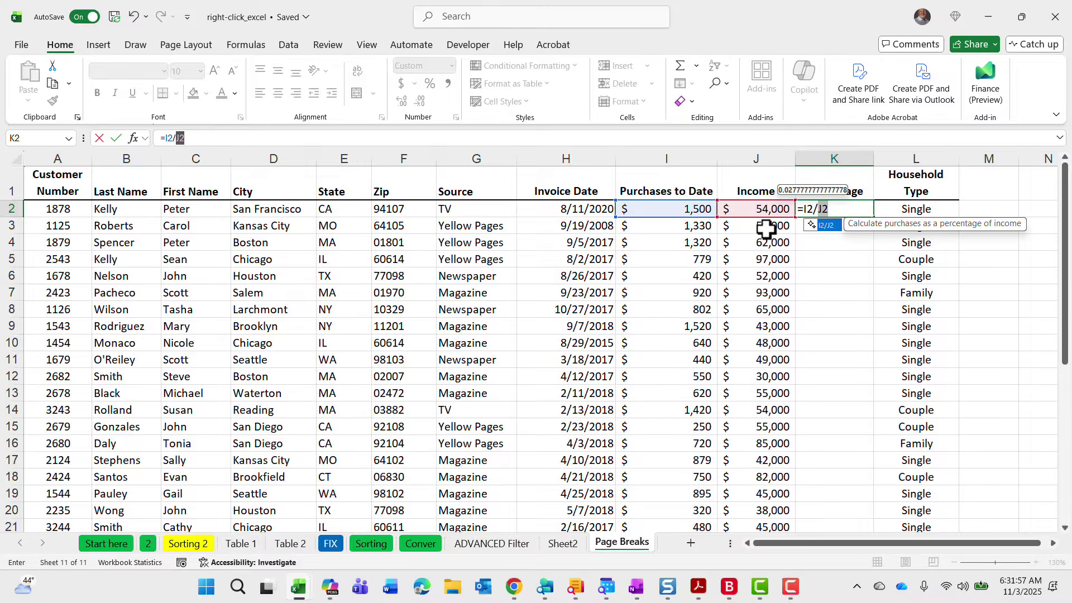
key("Tab")
key("Return")
key("Up")
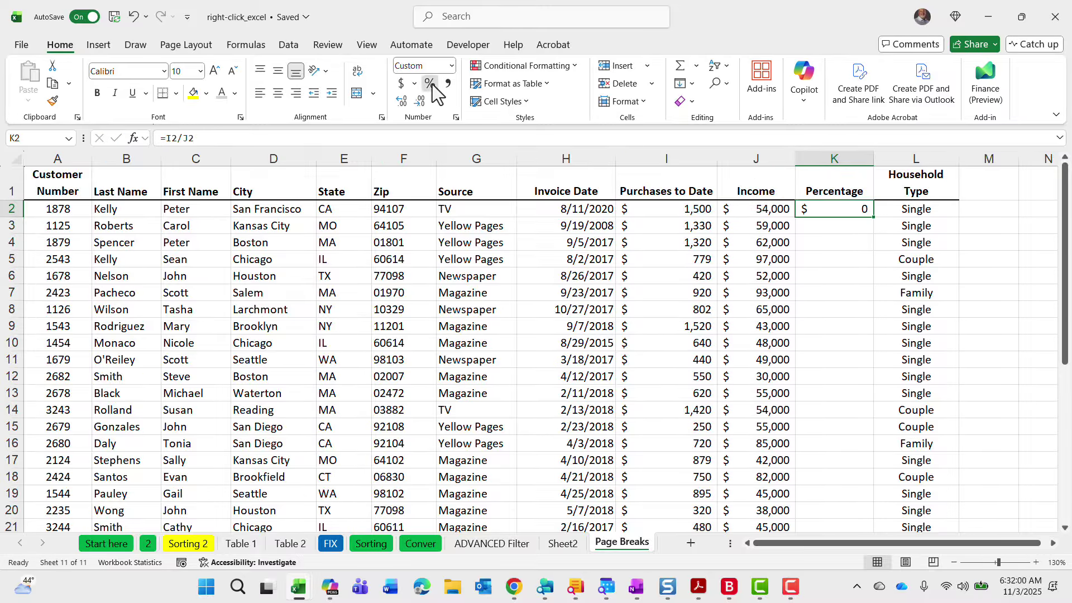
- Format K2 as a percentage and fill its formula down the Percentage column to K36
left_click(430, 83)
double_click(872, 216)
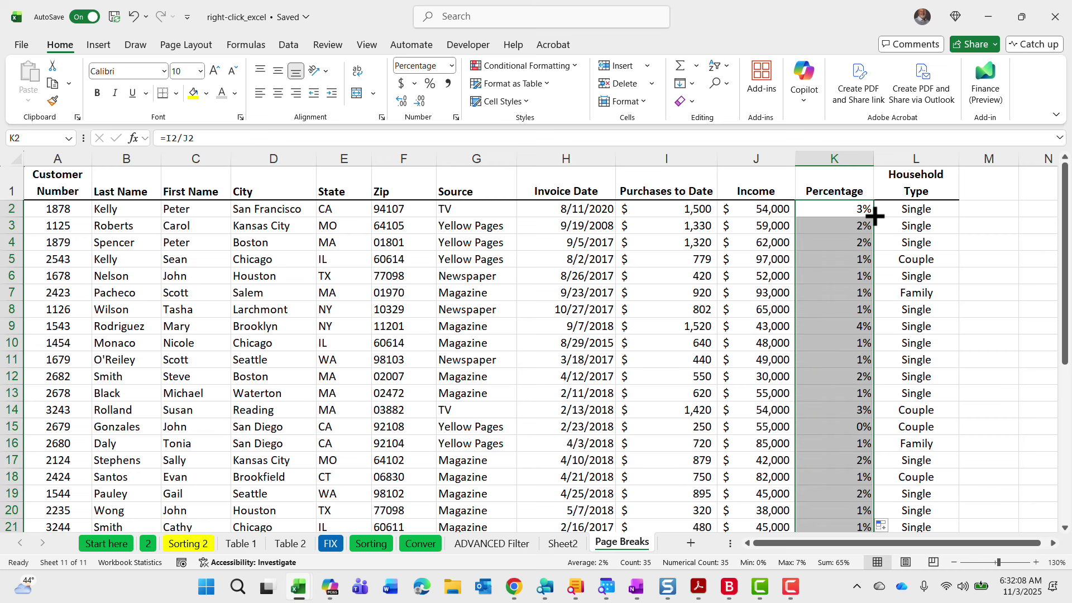
- Replace the formulas in K2:K36 with their results by copying the range onto itself as values only, then check K2
left_click(844, 217)
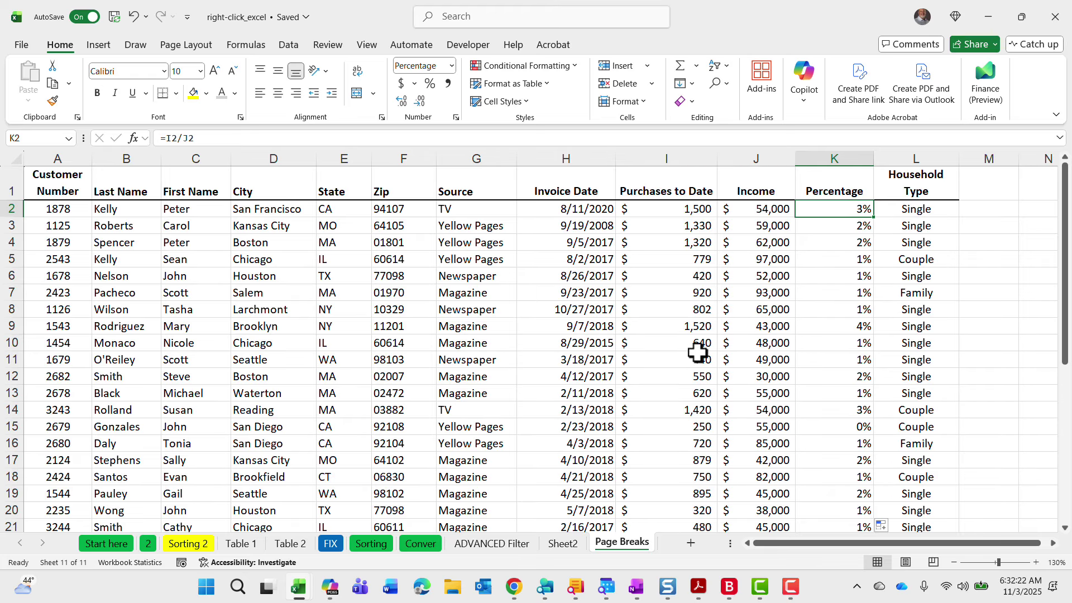
key("ctrl+shift+Down")
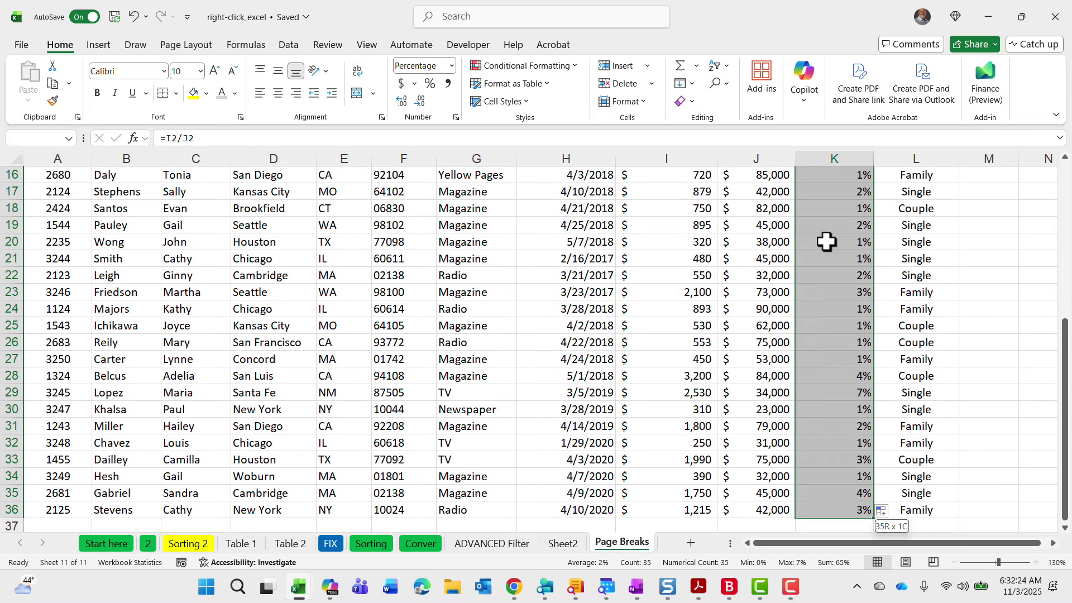
scroll(844, 223, "up", 5)
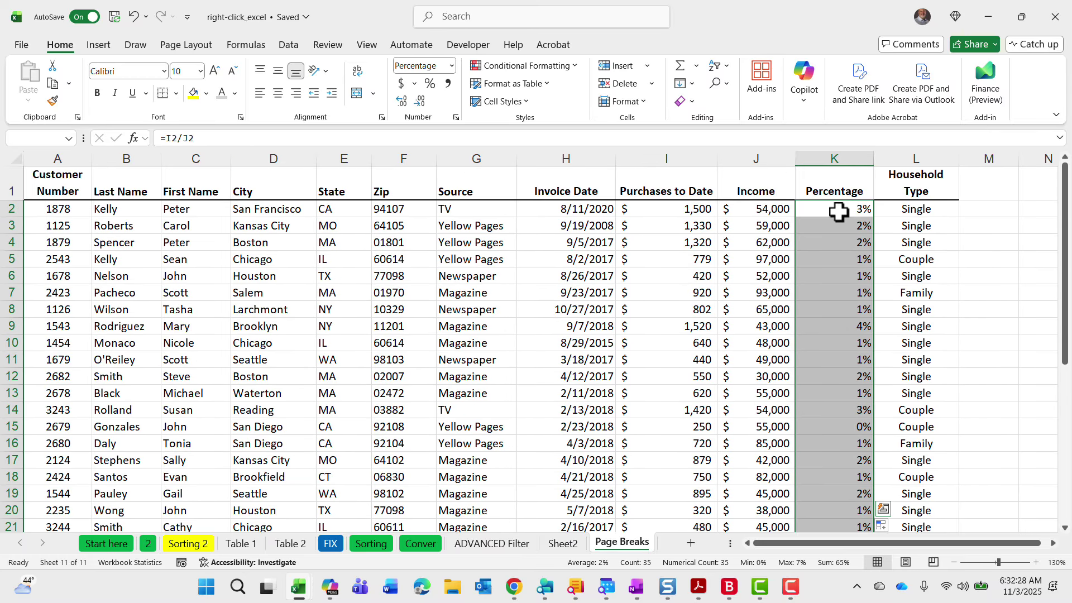
left_click_drag(874, 224, 853, 226)
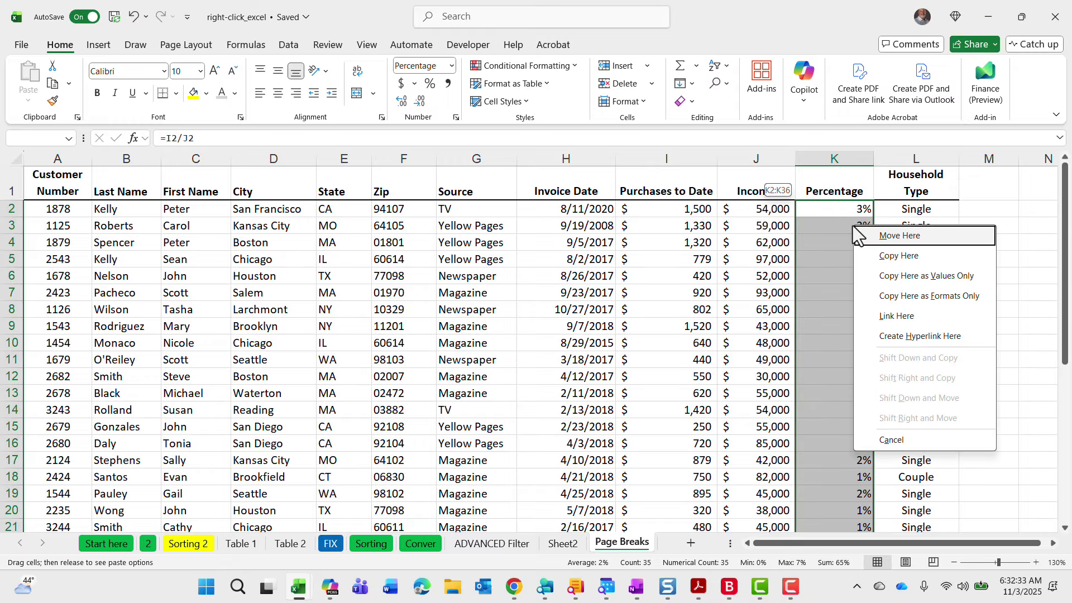
left_click(917, 277)
left_click(823, 211)
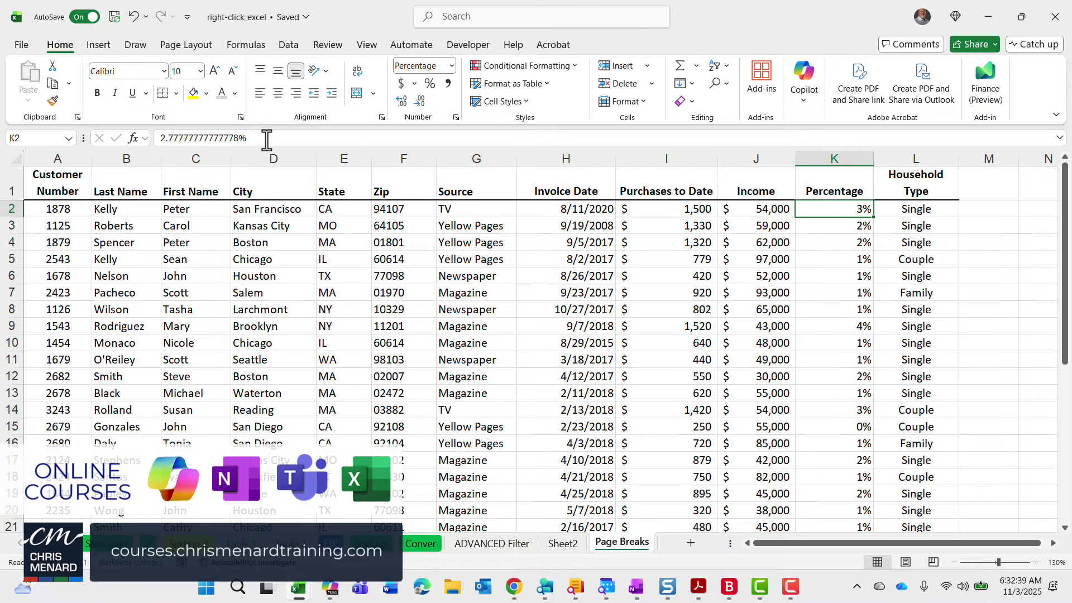